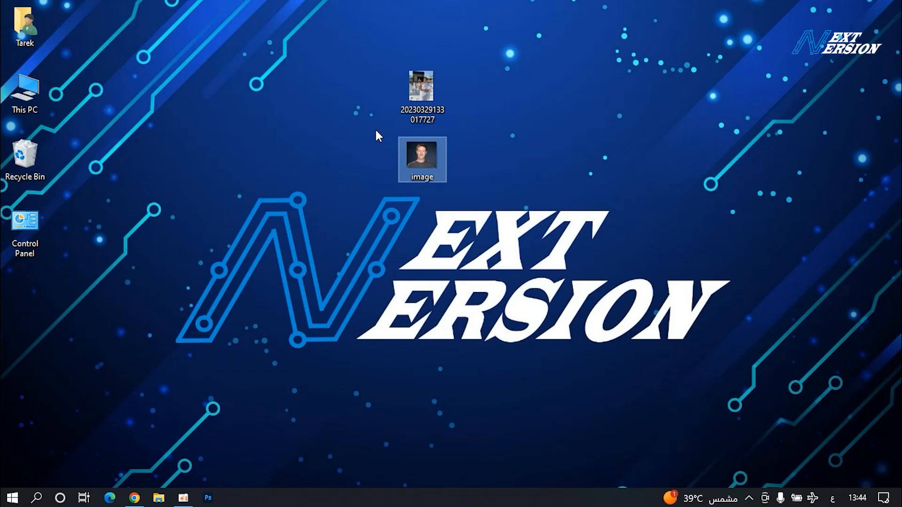
Step: Switch to Chrome and look through the blog article on extracting AI image descriptions, down to its two website links
click(378, 256)
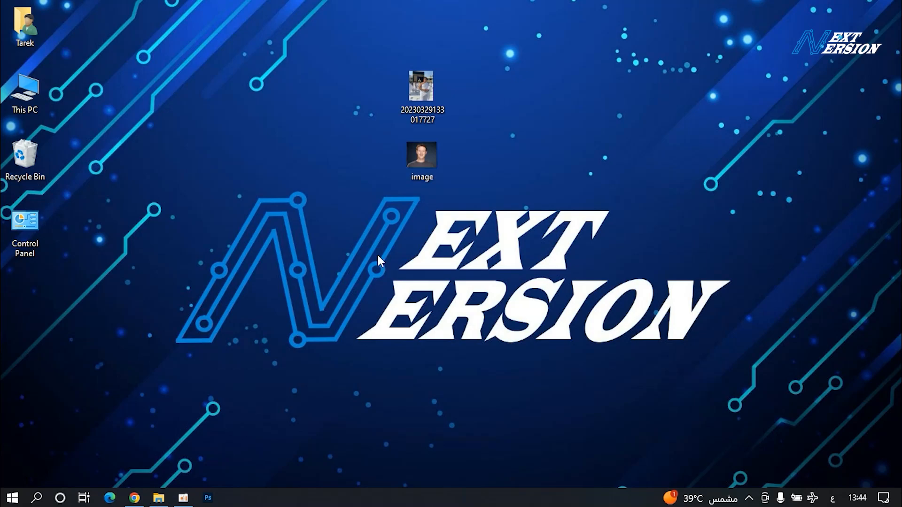
click(135, 499)
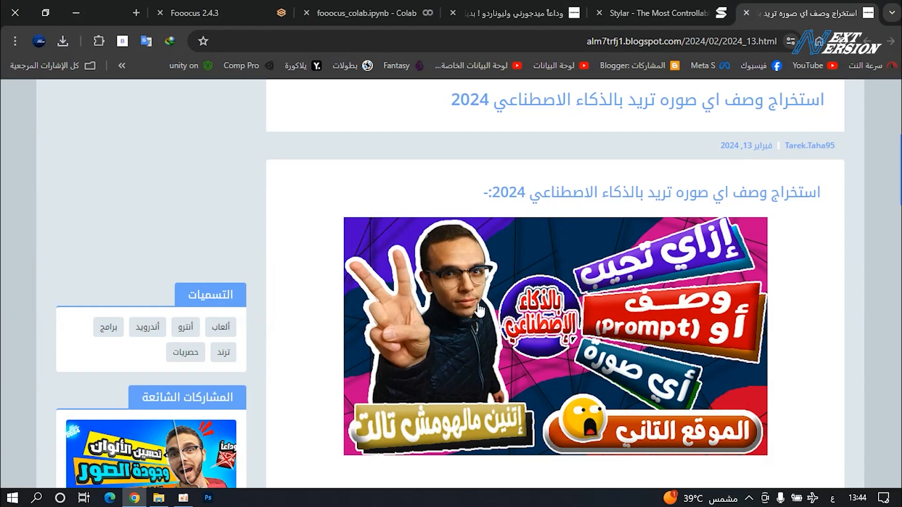
scroll(478, 310, down, 1)
scroll(479, 310, down, 1)
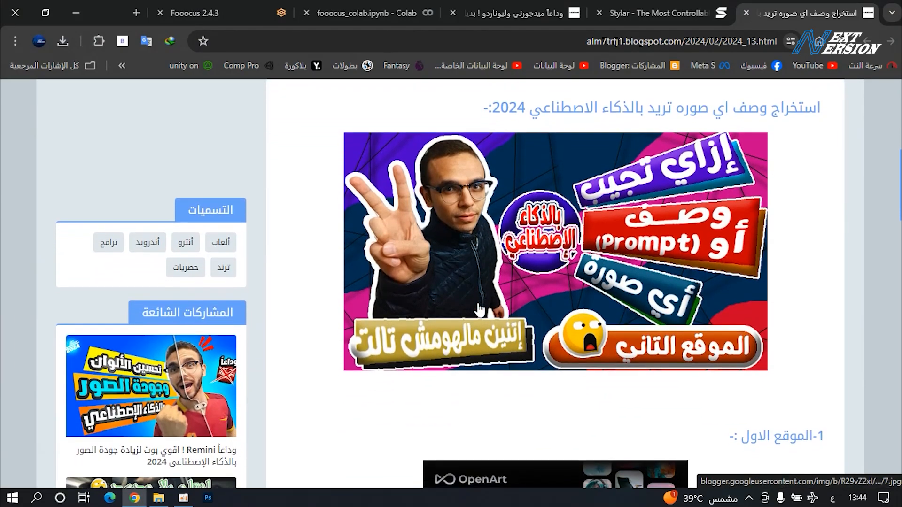
scroll(478, 310, down, 1)
scroll(479, 311, up, 1)
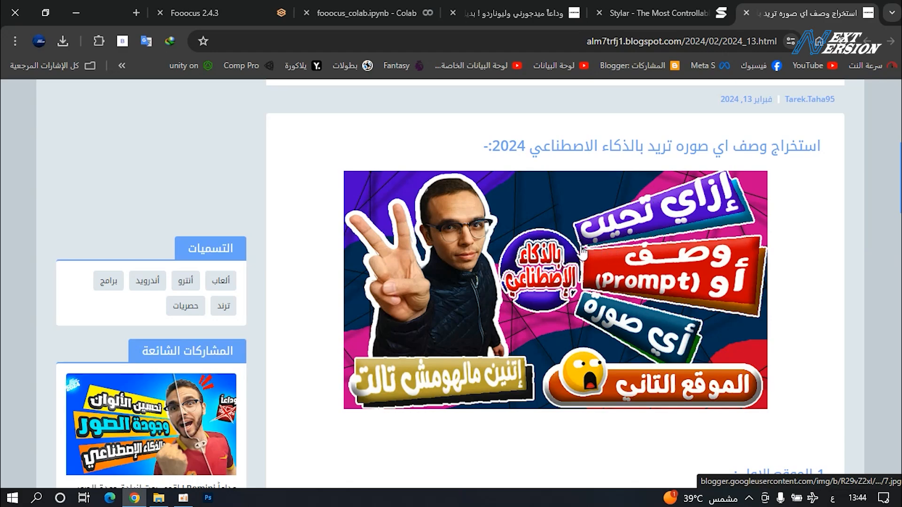
scroll(587, 383, down, 10)
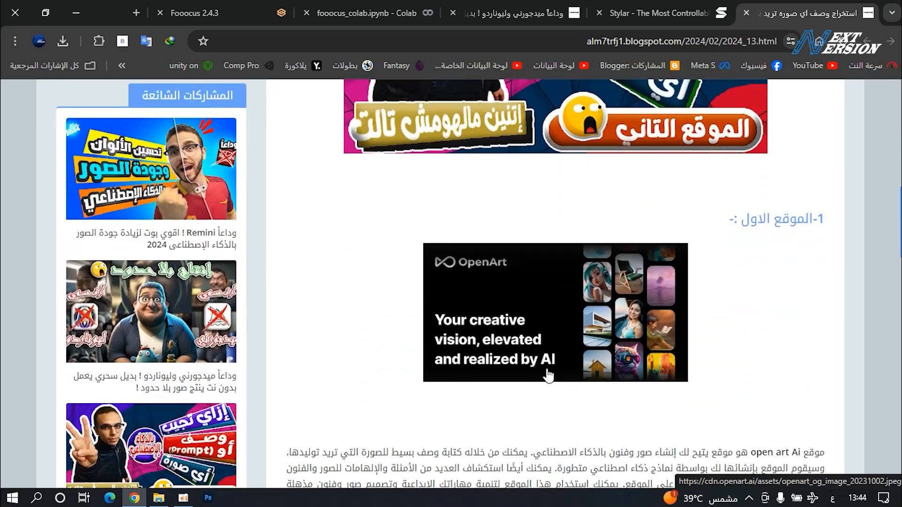
scroll(547, 374, down, 15)
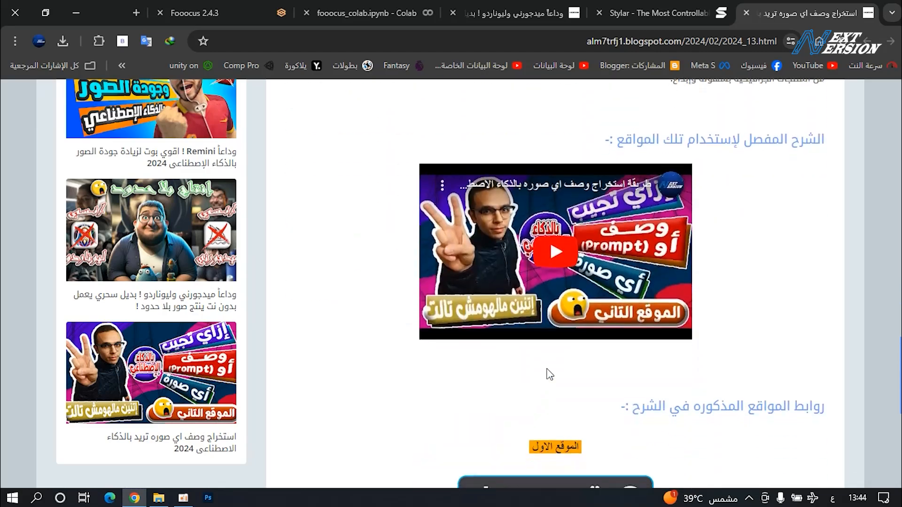
scroll(548, 376, up, 5)
scroll(439, 325, down, 1)
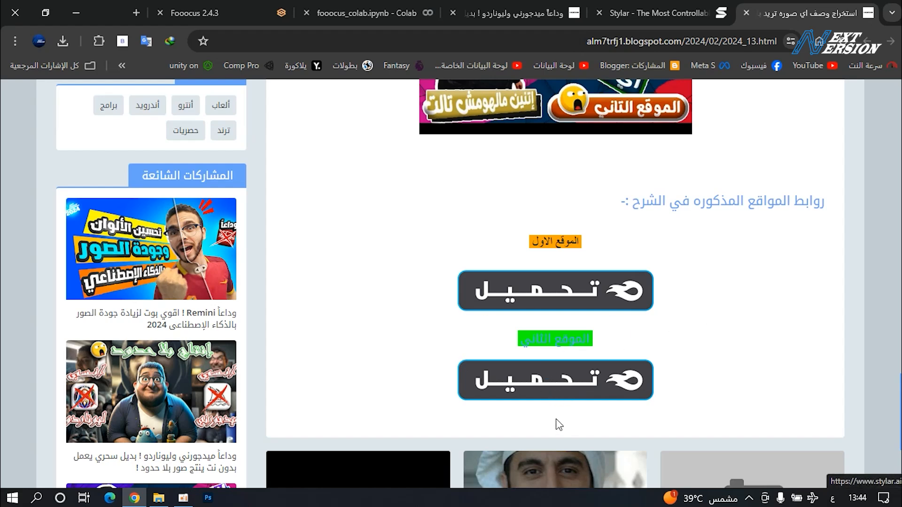
Step: Switch to Stylar and copy the entire Image-to-Image prompt describing the pilgrim in Mecca
click(680, 6)
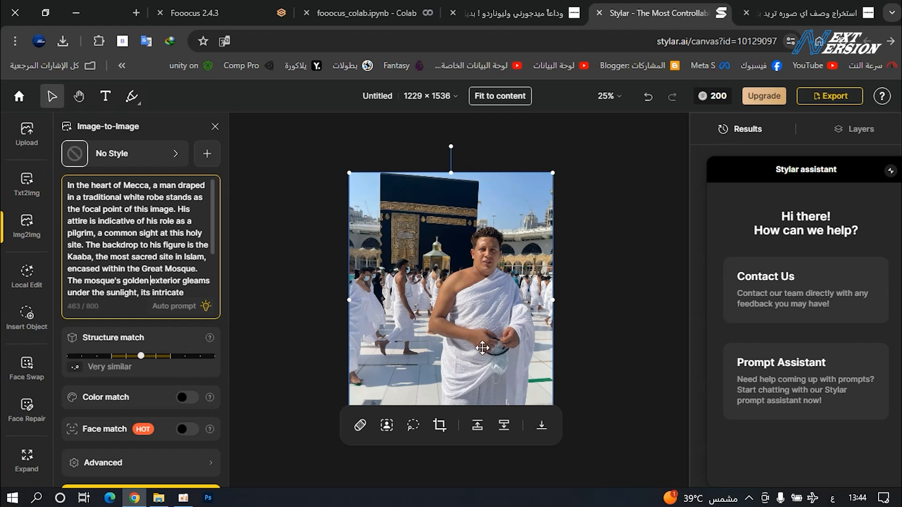
double_click(150, 221)
triple_click(113, 215)
key(ctrl+c)
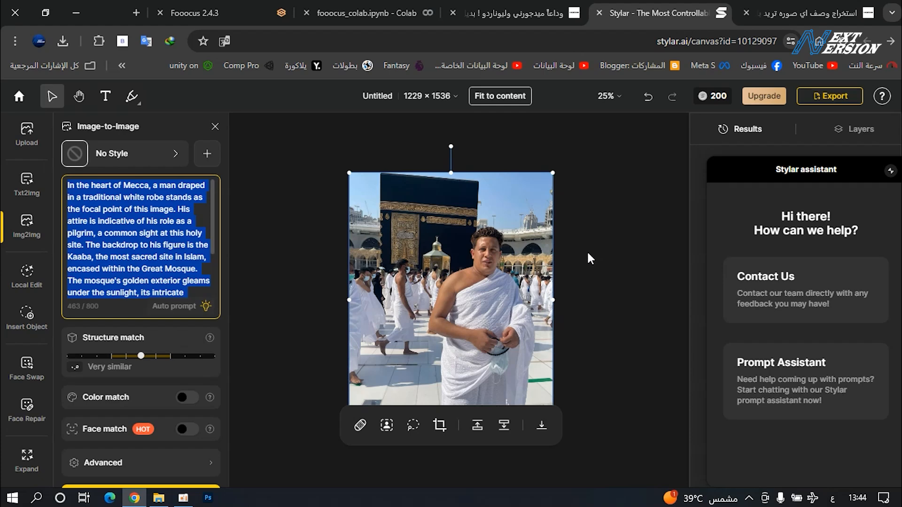
Step: Examine the blog post about the unlimited image generator, including its download link and the link for running it on Google servers
click(540, 7)
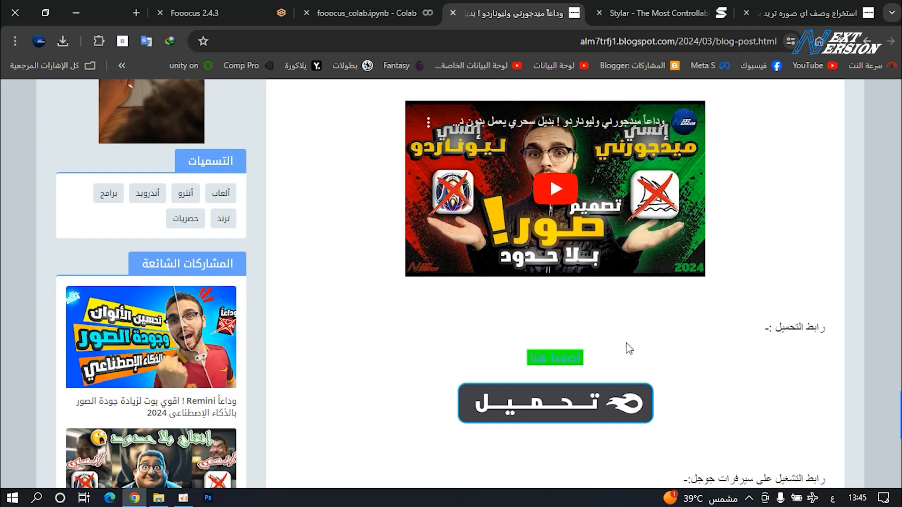
scroll(677, 414, down, 3)
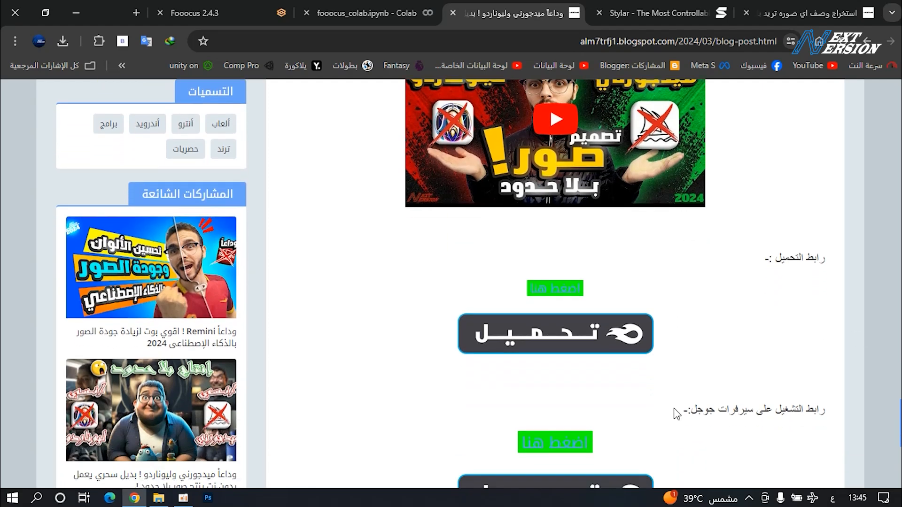
scroll(677, 415, up, 2)
scroll(677, 415, up, 2)
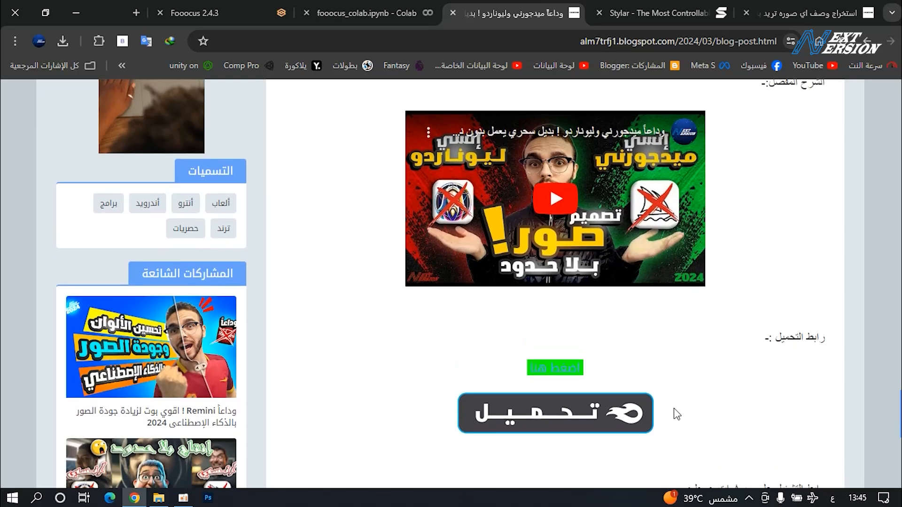
scroll(676, 415, down, 4)
scroll(676, 414, up, 1)
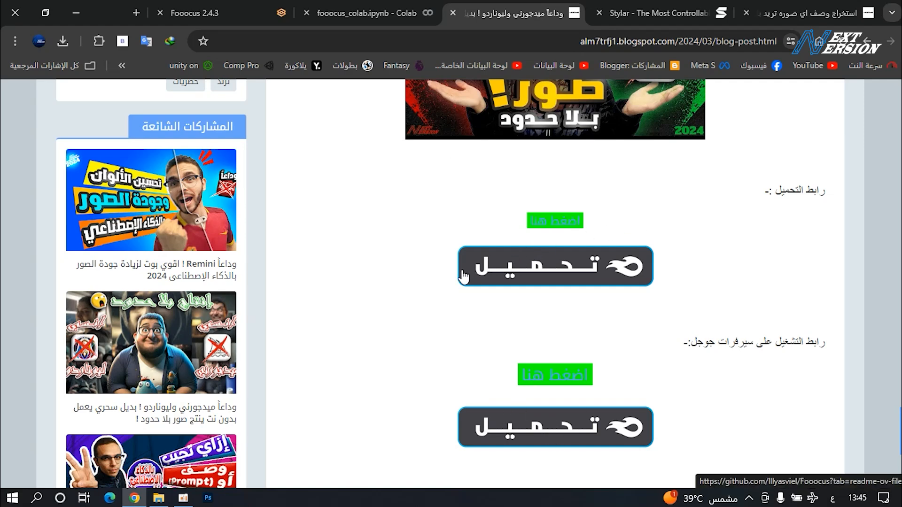
scroll(396, 271, up, 2)
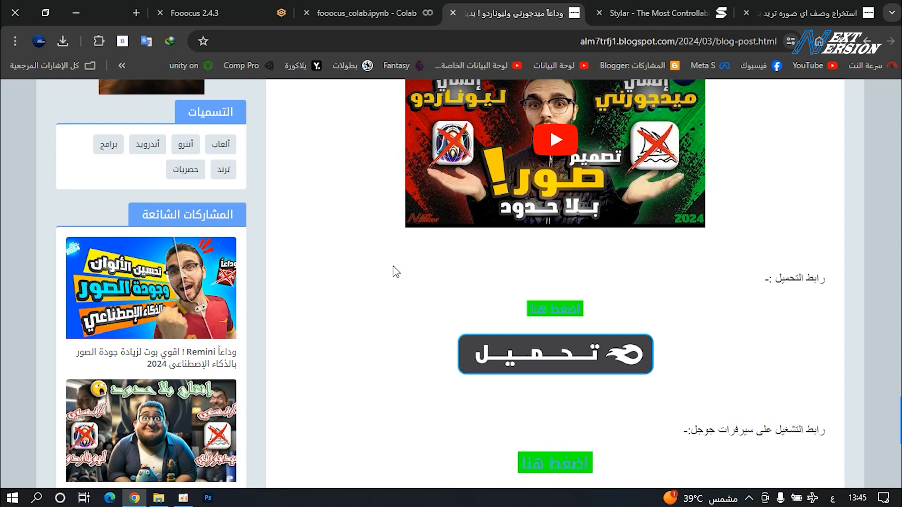
scroll(479, 294, up, 2)
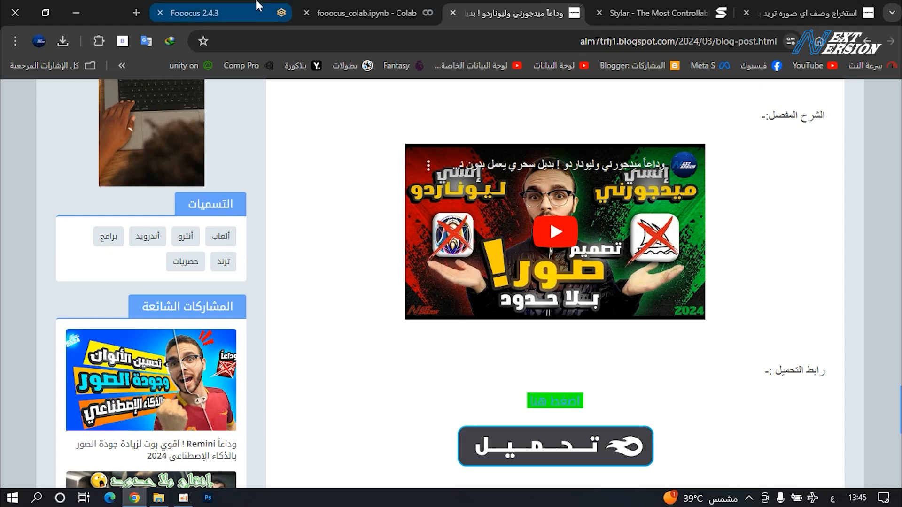
Step: Switch to Fooocus, paste the copied Mecca description as the prompt and enable Input Image
click(258, 4)
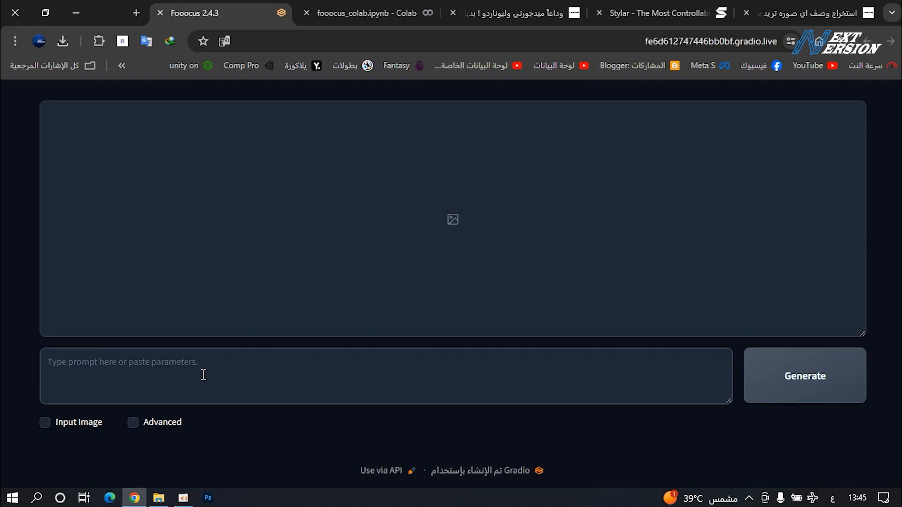
key(ctrl+v)
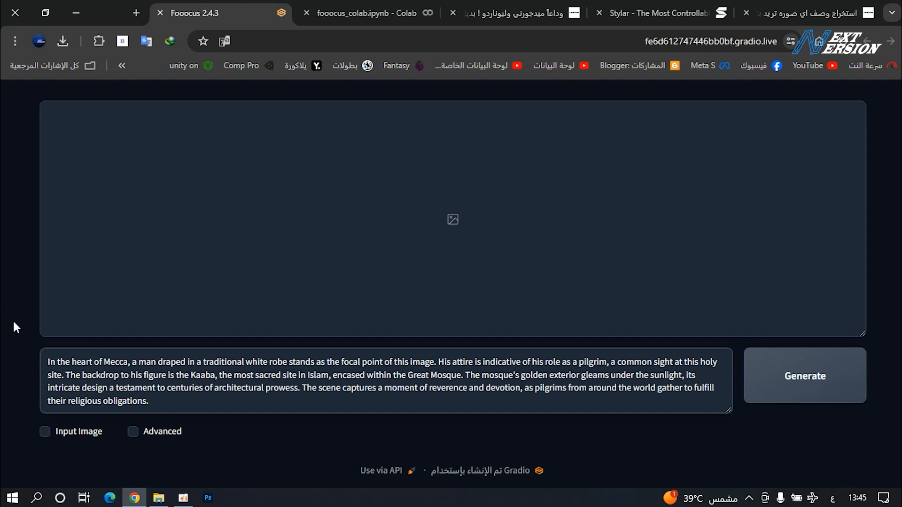
click(44, 431)
scroll(200, 426, down, 4)
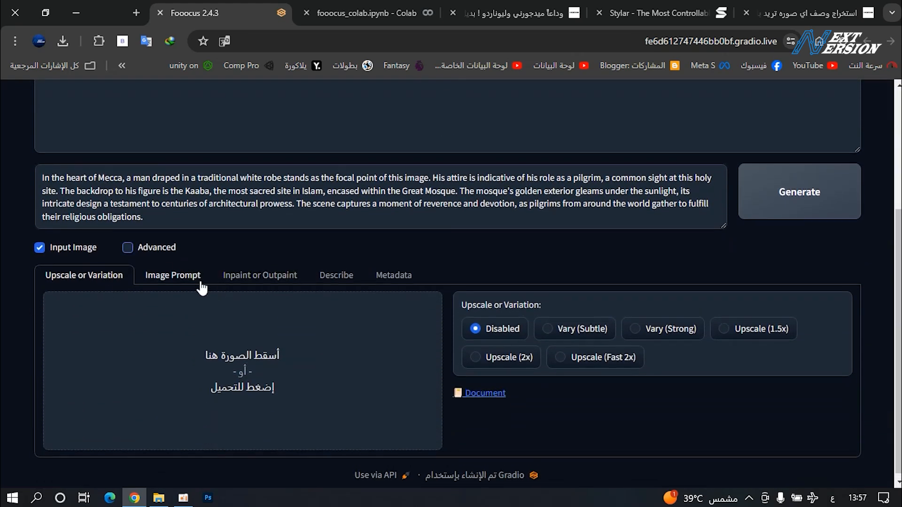
Step: Load the portrait file "image" from the Desktop into the first Image Prompt slot
click(177, 281)
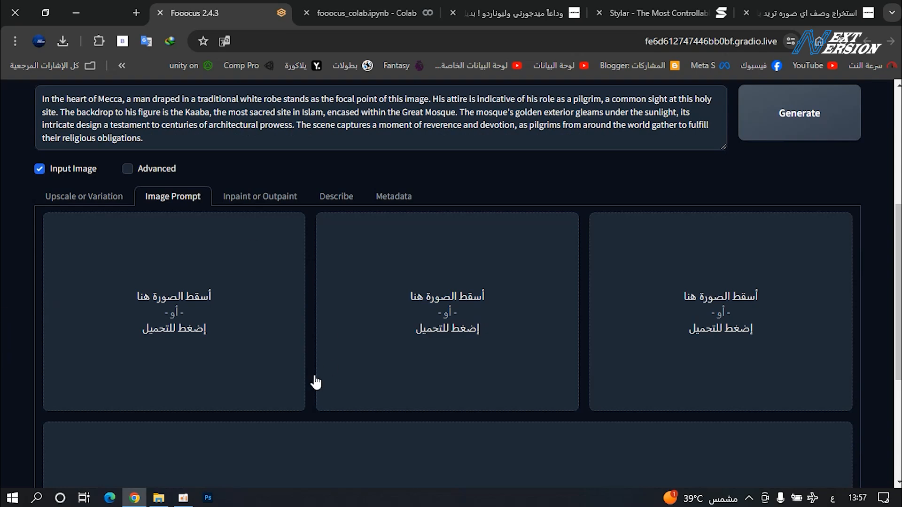
scroll(298, 387, down, 4)
scroll(298, 387, up, 3)
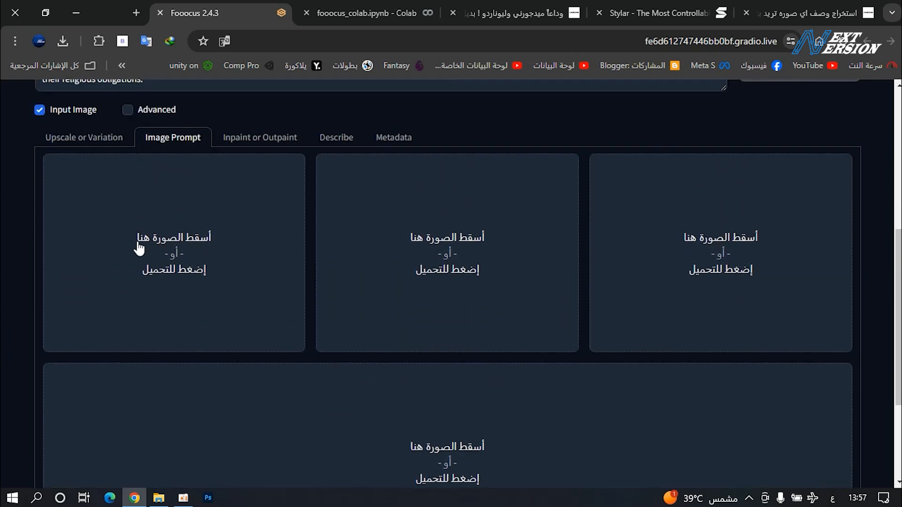
click(187, 240)
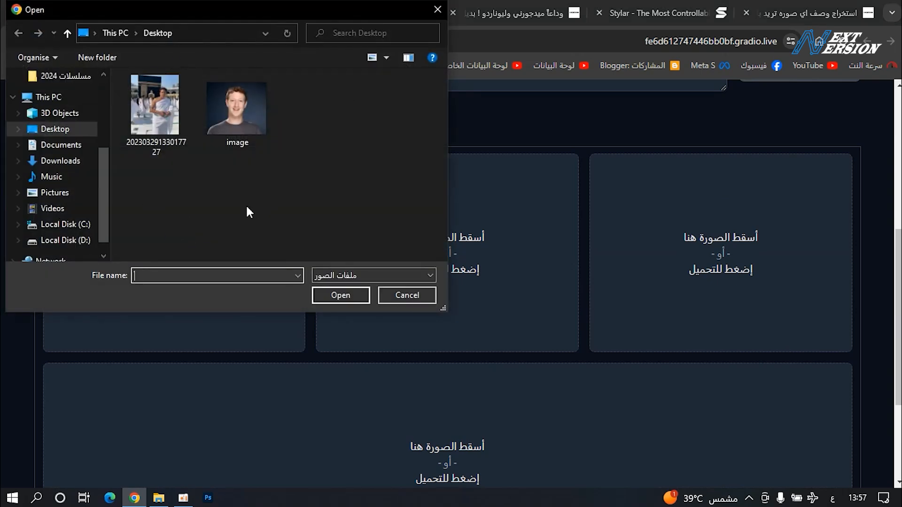
click(250, 105)
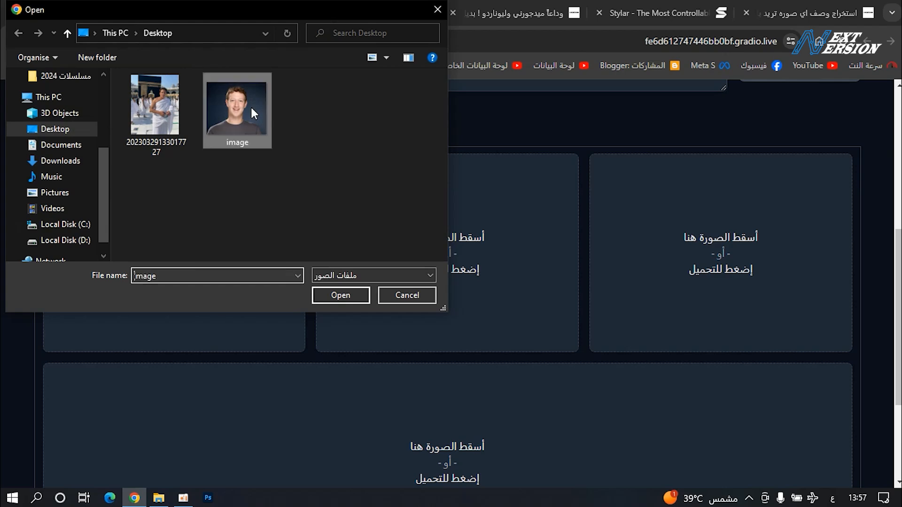
click(340, 296)
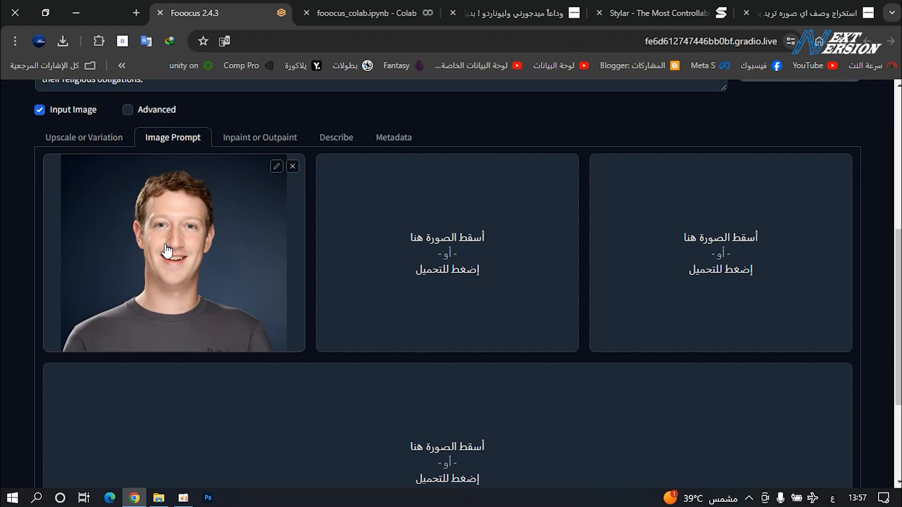
Step: Show the advanced Image Prompt controls and set the portrait's reference type to FaceSwap
scroll(194, 393, down, 3)
scroll(194, 393, down, 1)
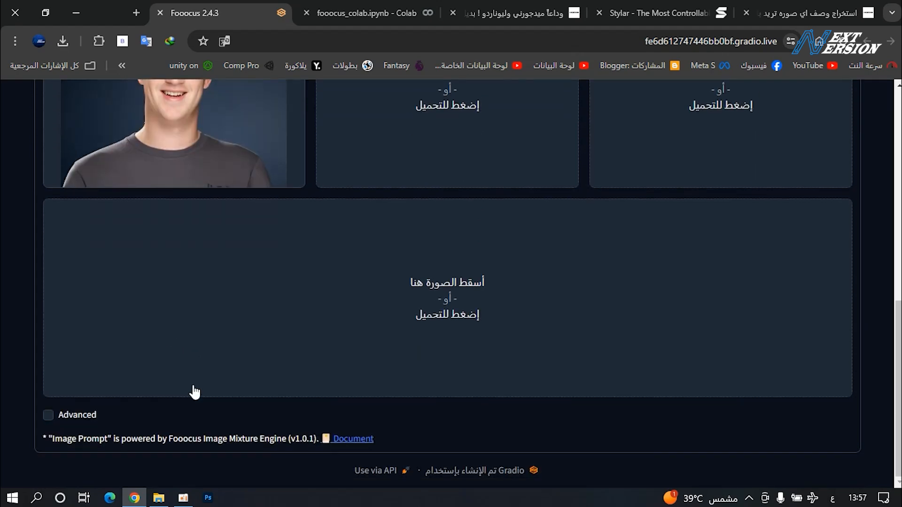
click(62, 416)
scroll(3, 383, down, 4)
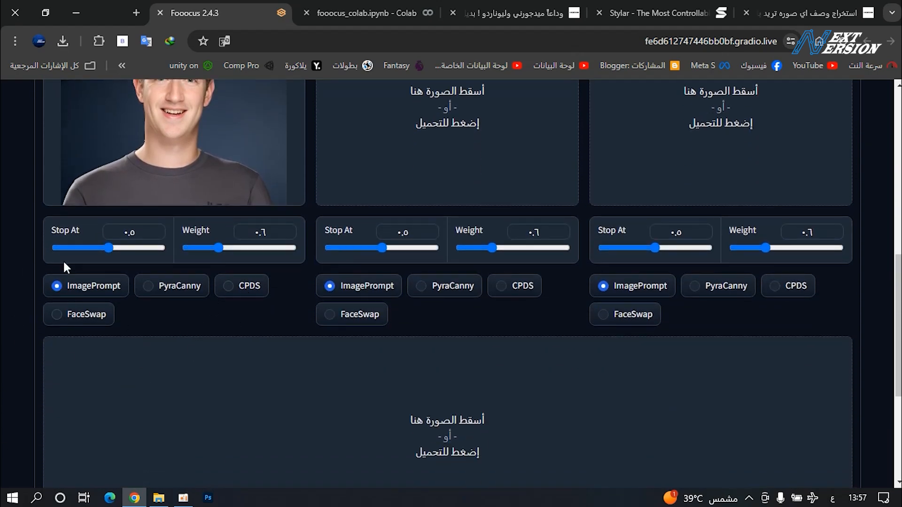
scroll(63, 261, up, 2)
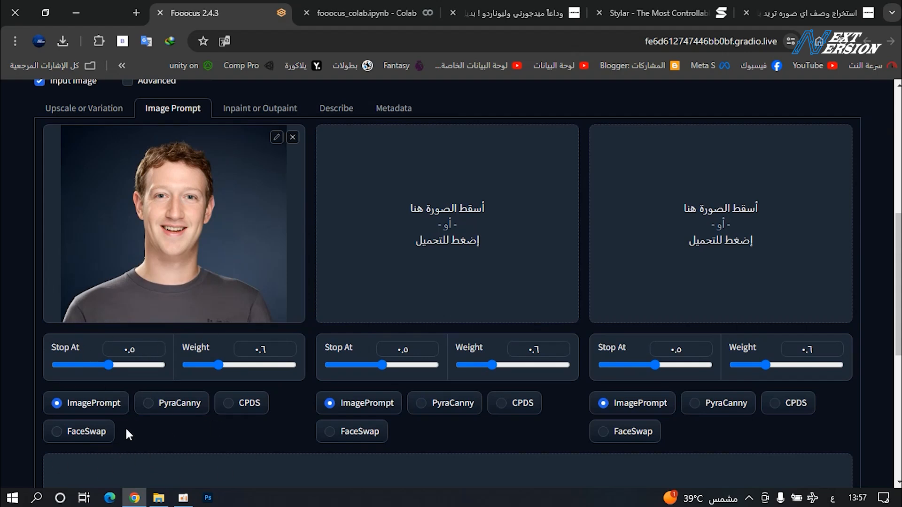
scroll(125, 427, down, 1)
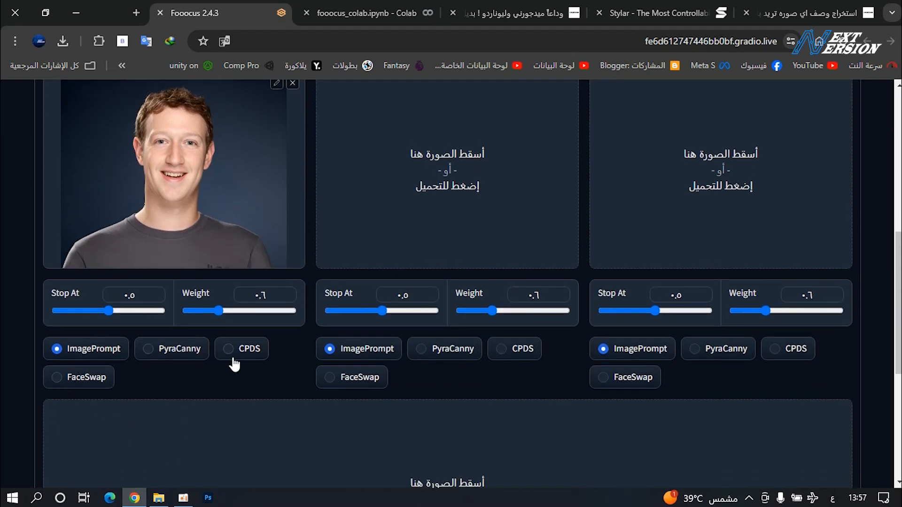
click(91, 383)
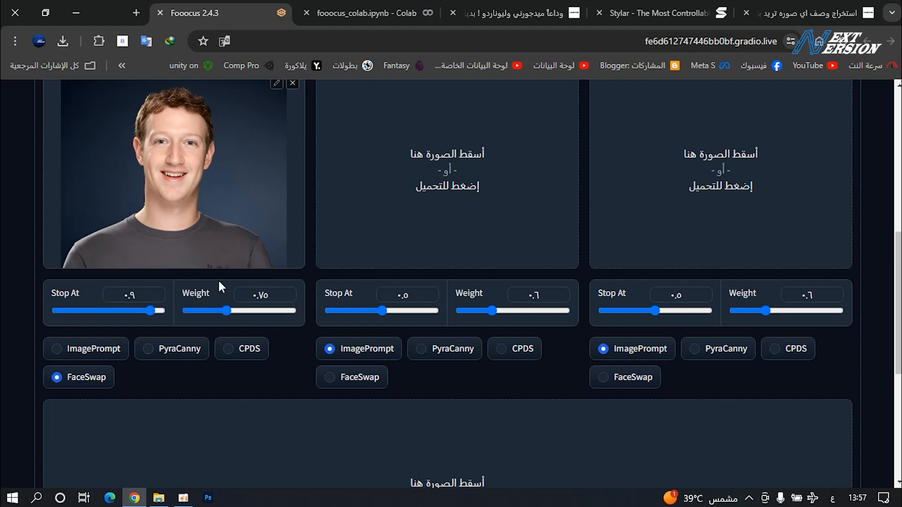
Step: Turn off the Input Image option below the prompt
scroll(32, 313, up, 5)
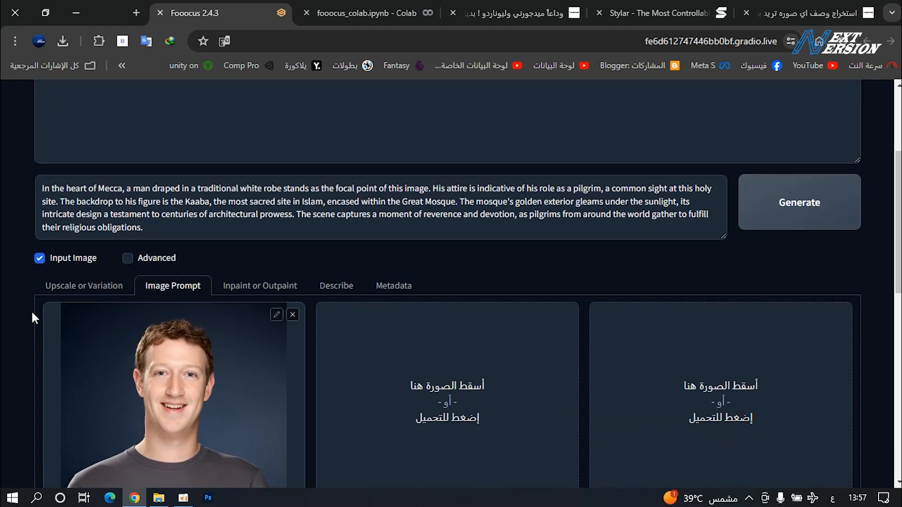
scroll(31, 310, up, 2)
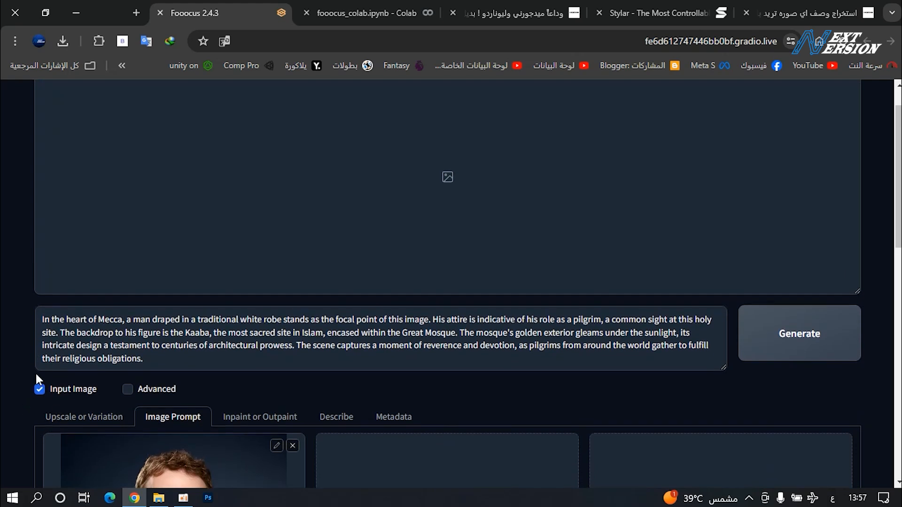
click(39, 390)
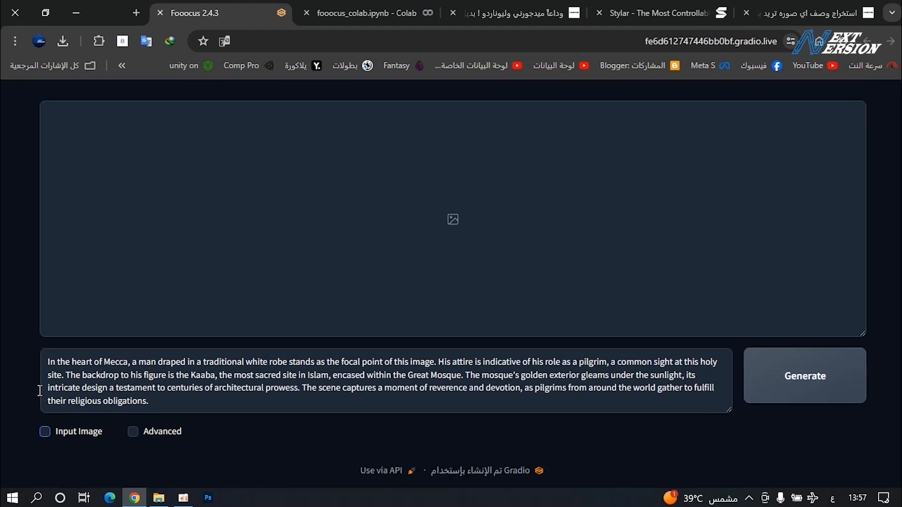
Step: Turn on the main Advanced options, look over the available styles and open the general generation settings
click(131, 430)
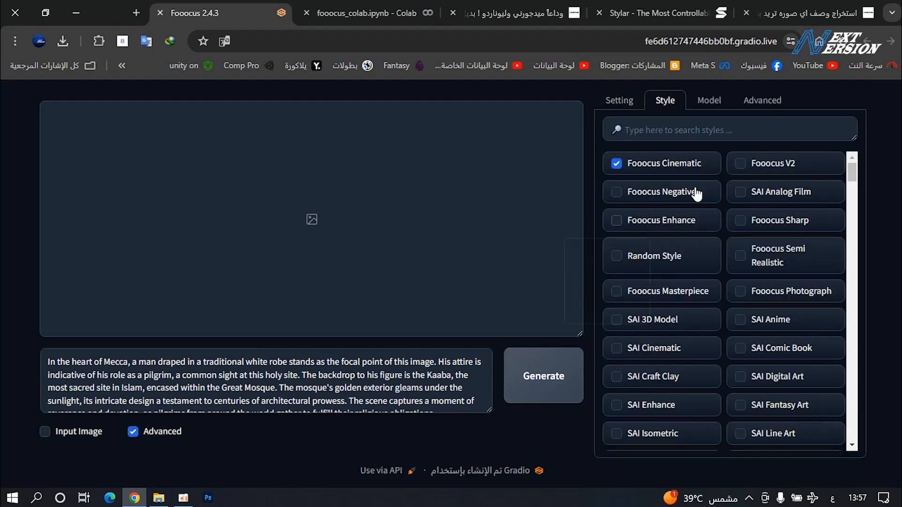
scroll(690, 222, down, 1)
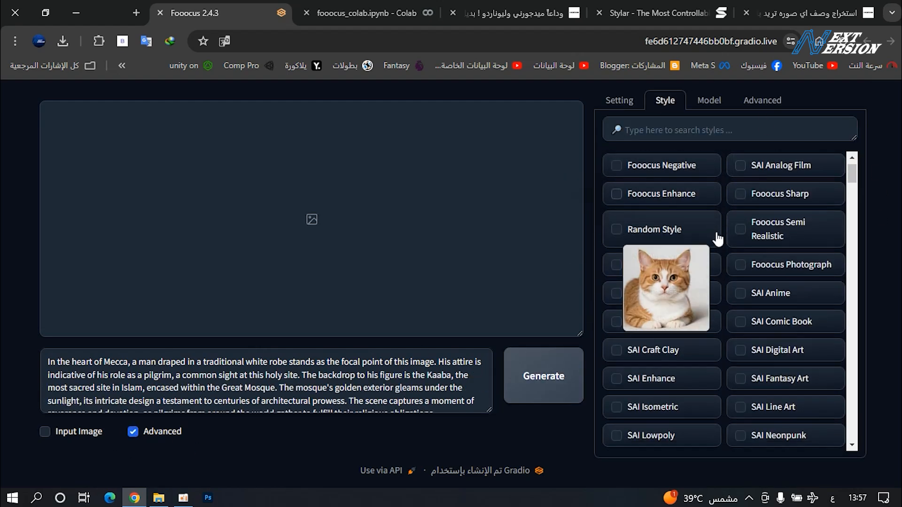
scroll(690, 218, up, 1)
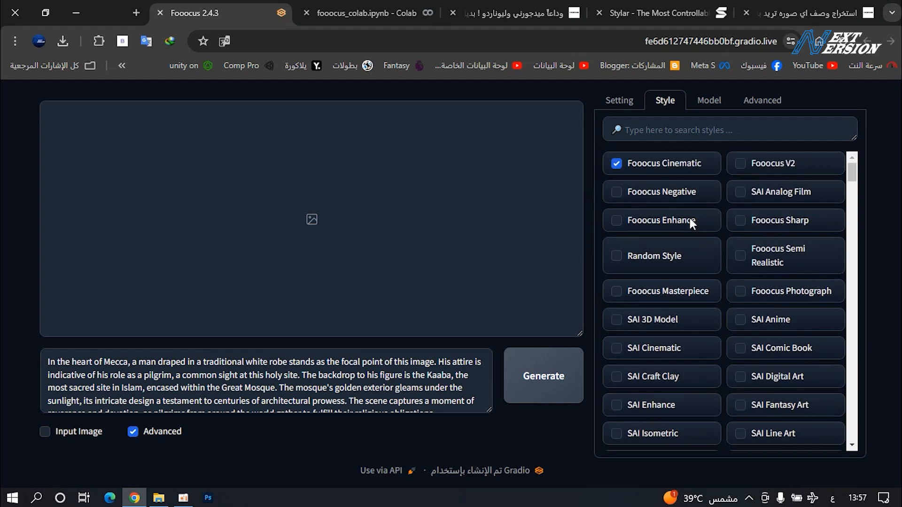
click(625, 100)
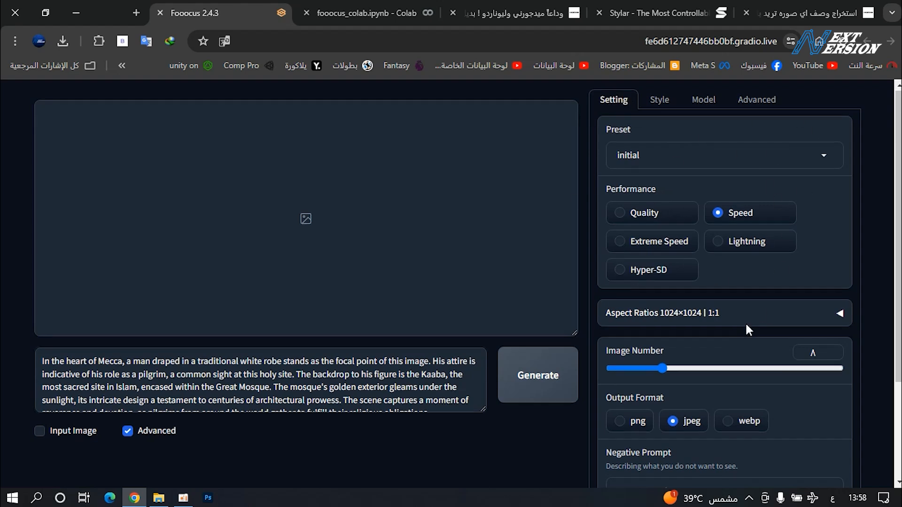
Step: Examine the aspect ratio choices and the image number, output format and negative prompt settings
scroll(705, 136, down, 2)
scroll(712, 243, down, 1)
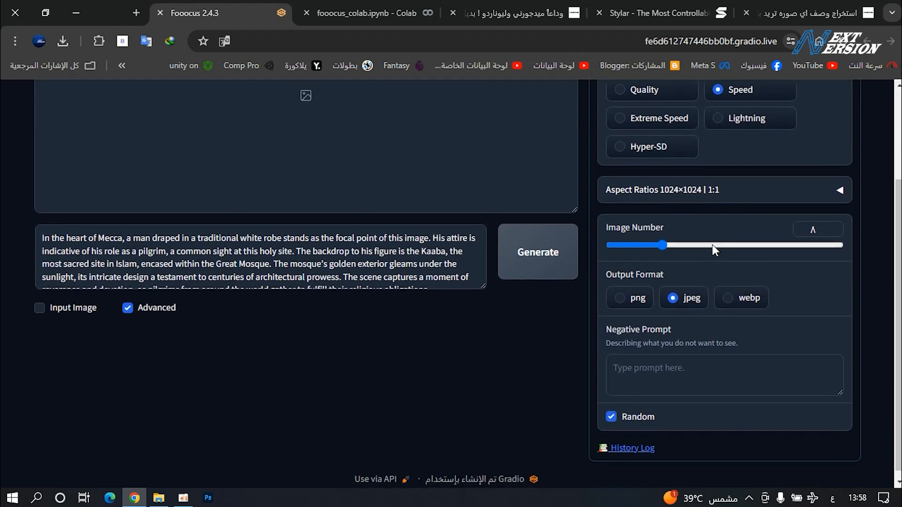
click(841, 183)
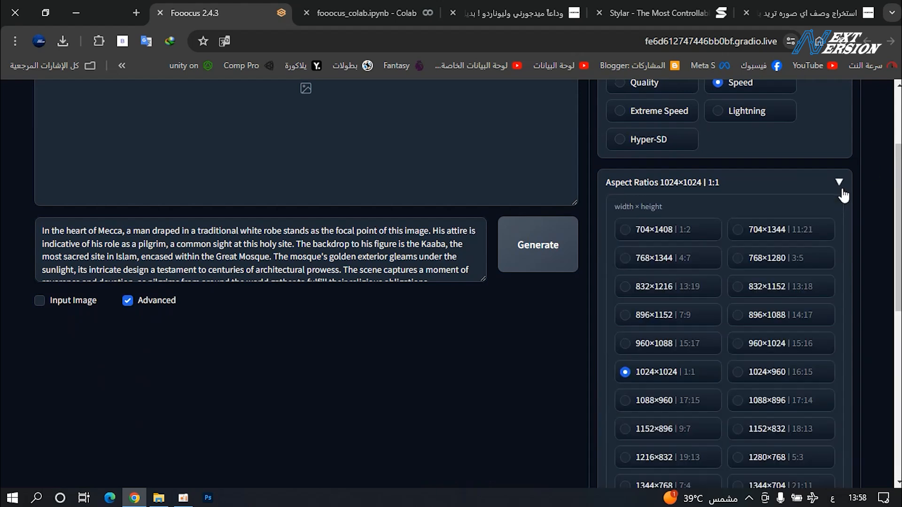
scroll(727, 295, down, 2)
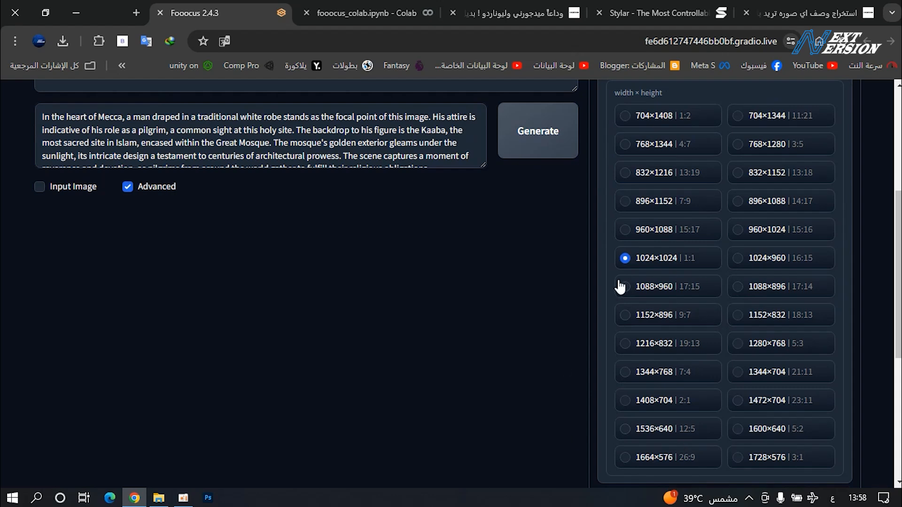
scroll(683, 272, up, 1)
scroll(821, 259, up, 3)
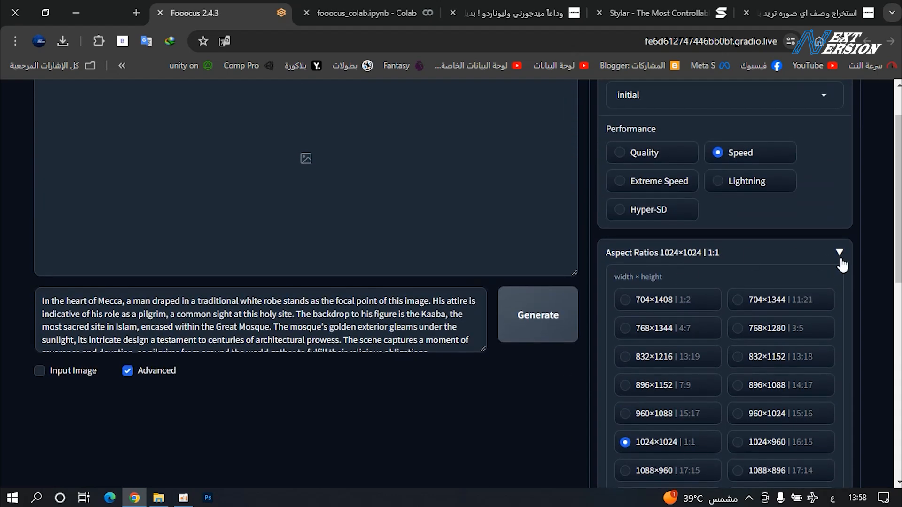
click(840, 254)
scroll(743, 398, down, 1)
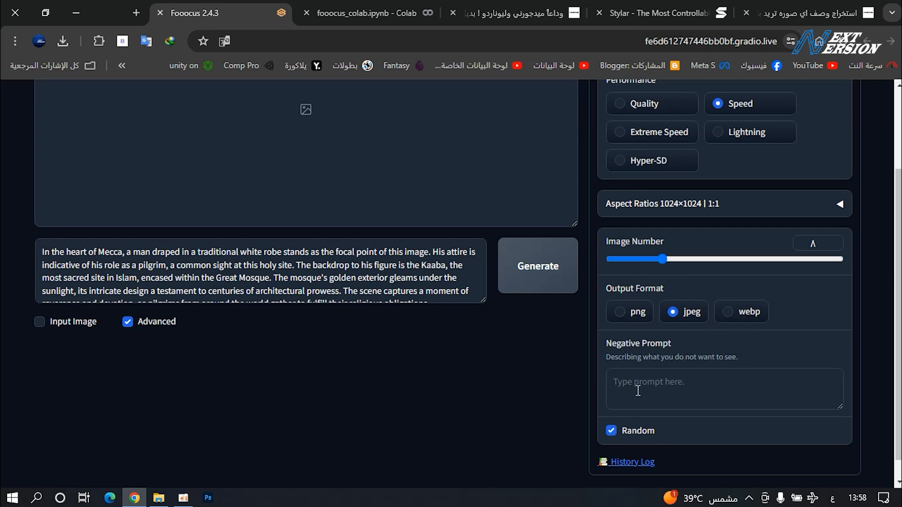
scroll(664, 401, up, 2)
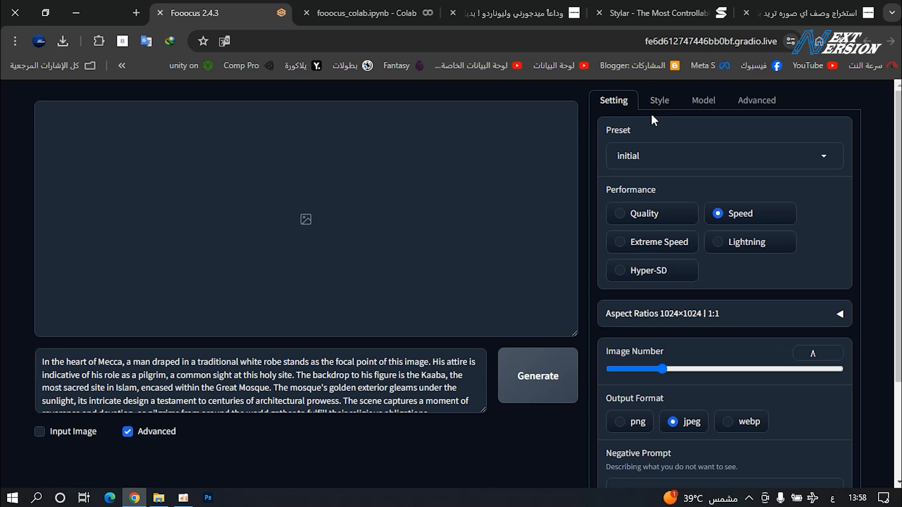
Step: Browse the full list of image styles from the Fooocus entries to the Mk ones
click(659, 102)
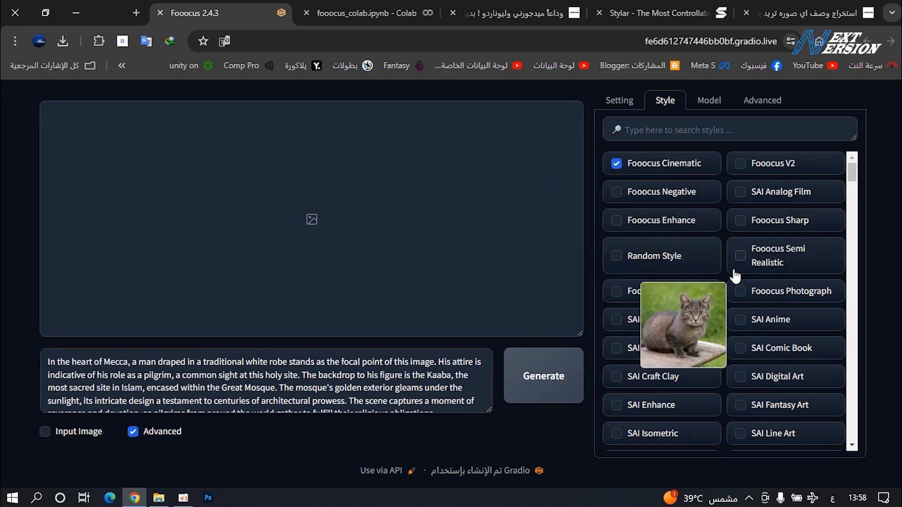
scroll(709, 413, down, 6)
scroll(710, 415, down, 20)
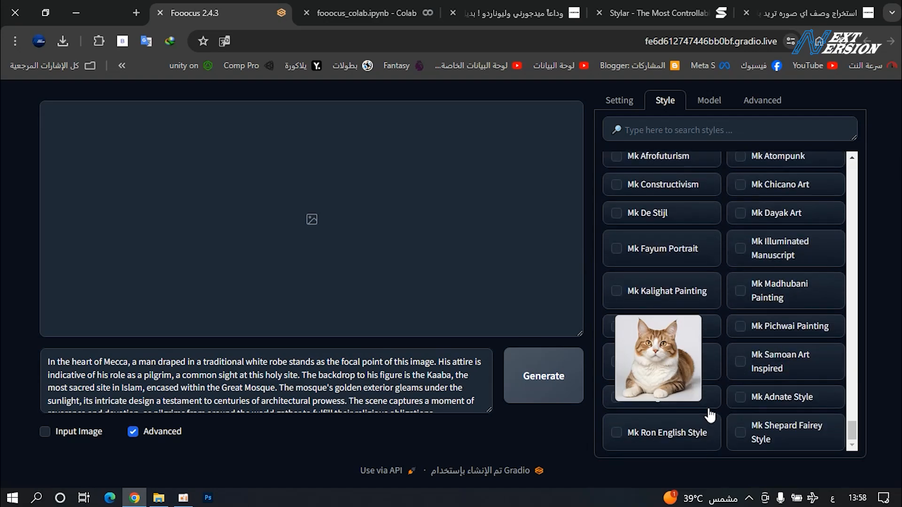
scroll(710, 415, up, 20)
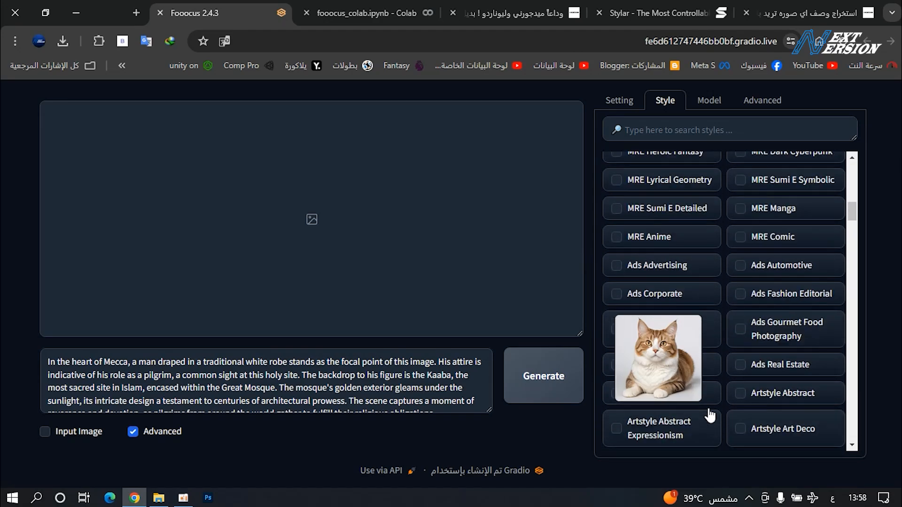
scroll(709, 415, up, 10)
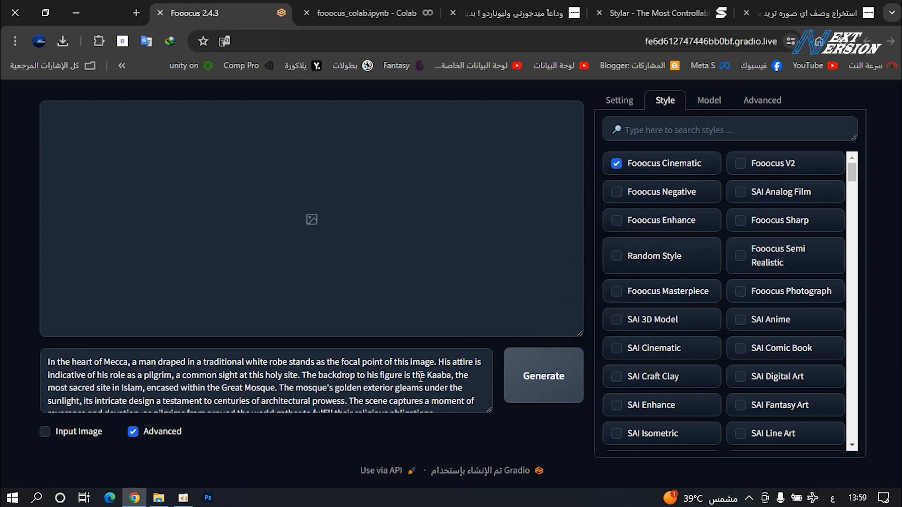
Step: Turn off the Advanced options and generate the images from the Mecca prompt
click(141, 434)
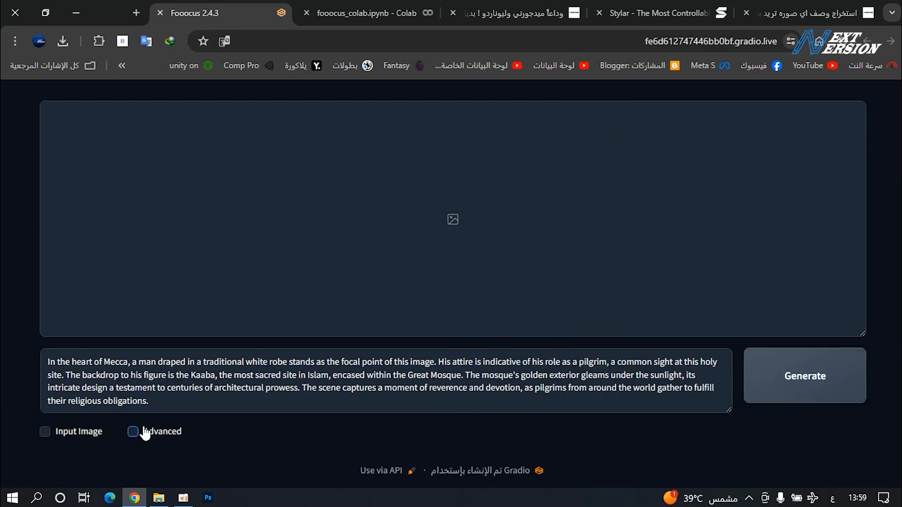
click(819, 380)
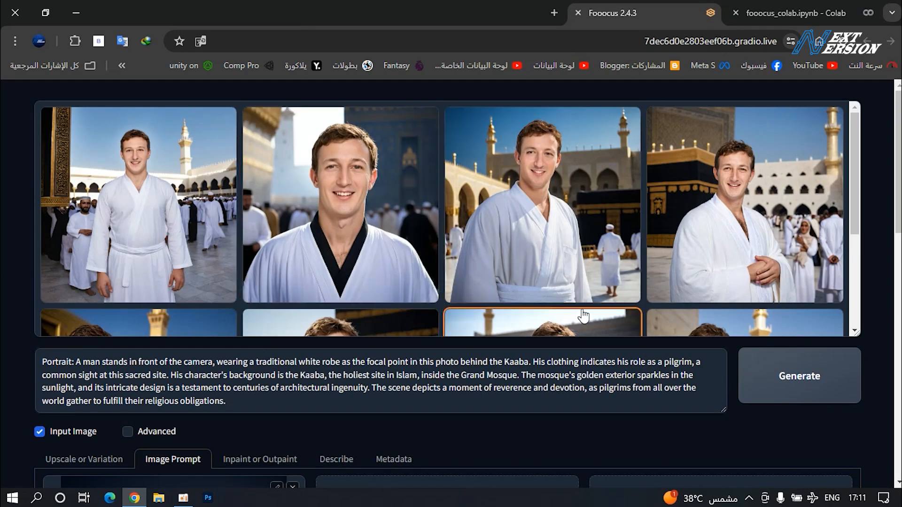
Step: View the last generated image, with the gold-trimmed robe, at full size and download it
scroll(584, 316, down, 2)
scroll(584, 316, down, 2)
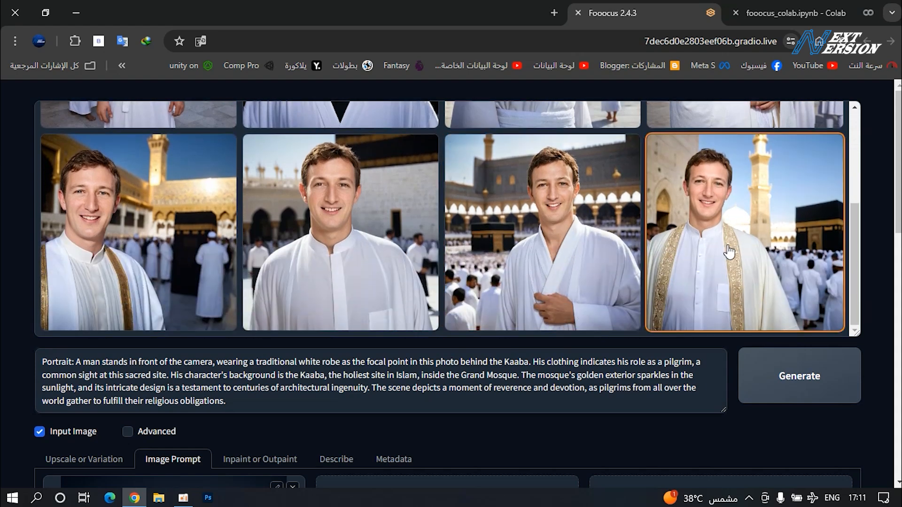
click(732, 252)
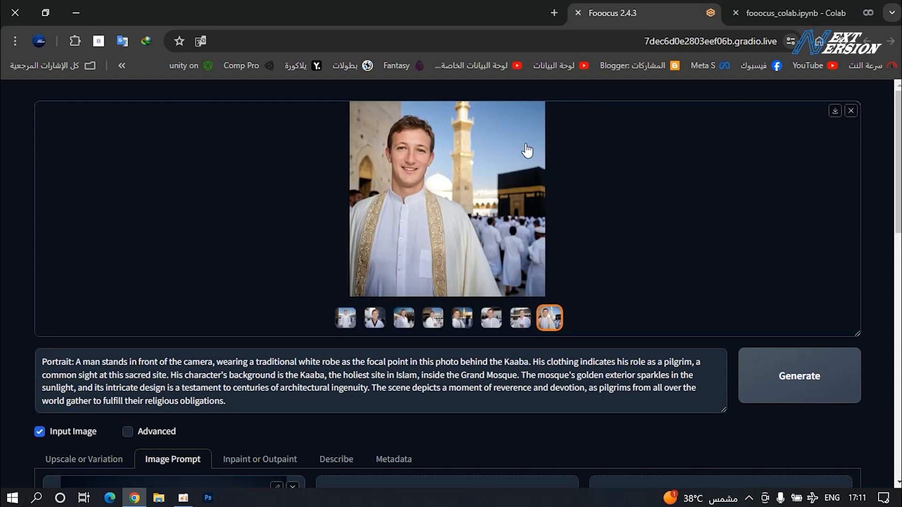
click(489, 178)
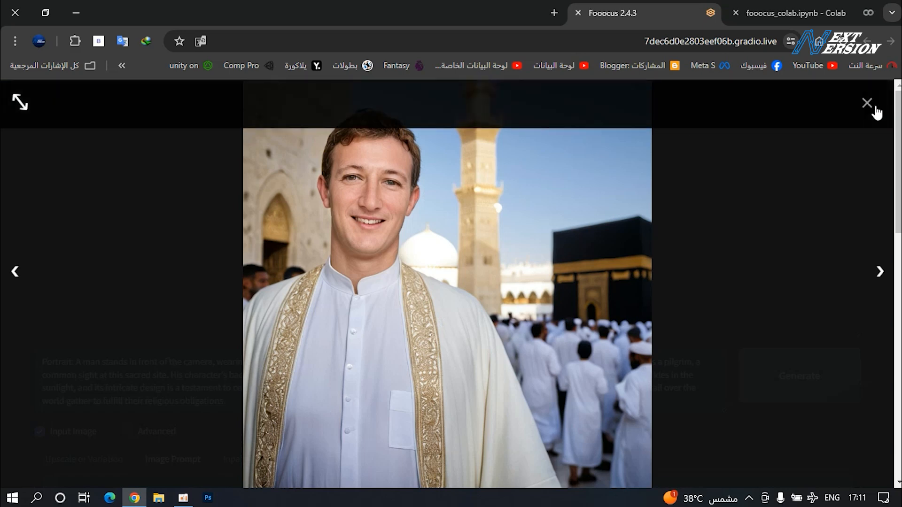
click(867, 102)
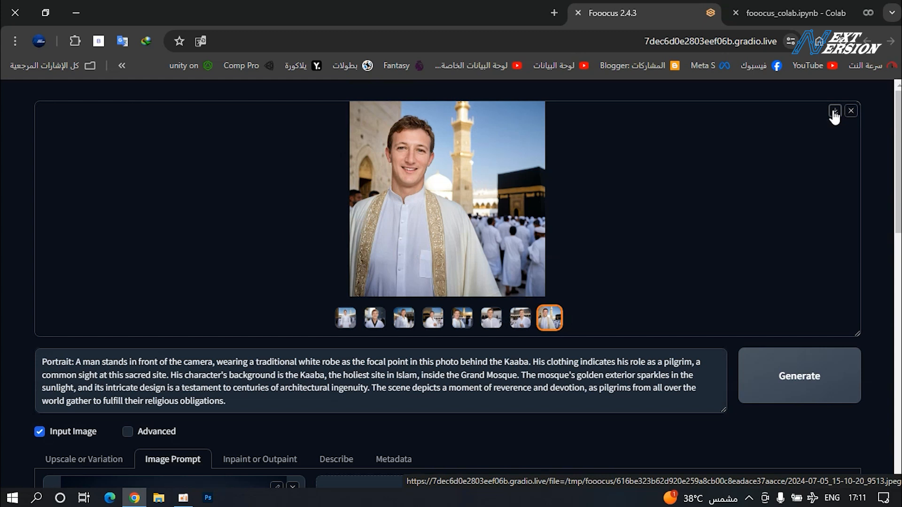
click(834, 113)
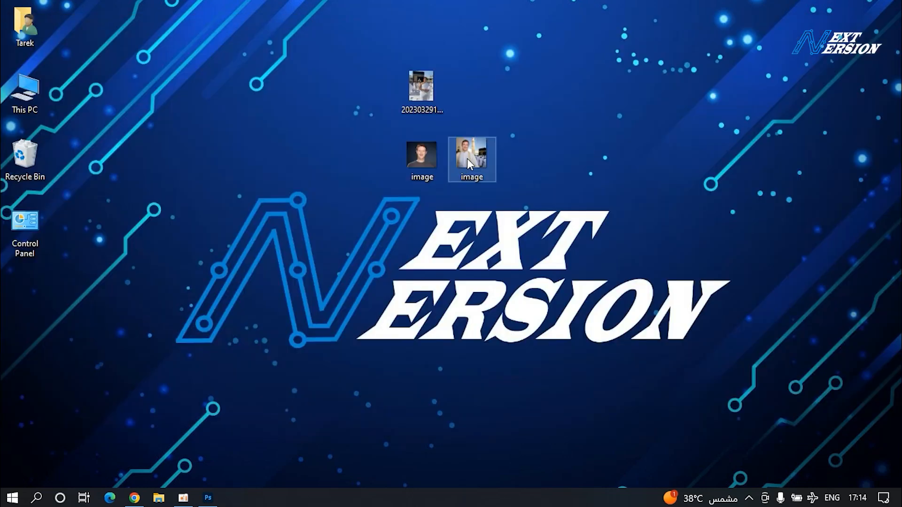
Step: Open the downloaded Mecca image and the original portrait from the desktop as separate documents in Photoshop
drag(467, 159, 280, 290)
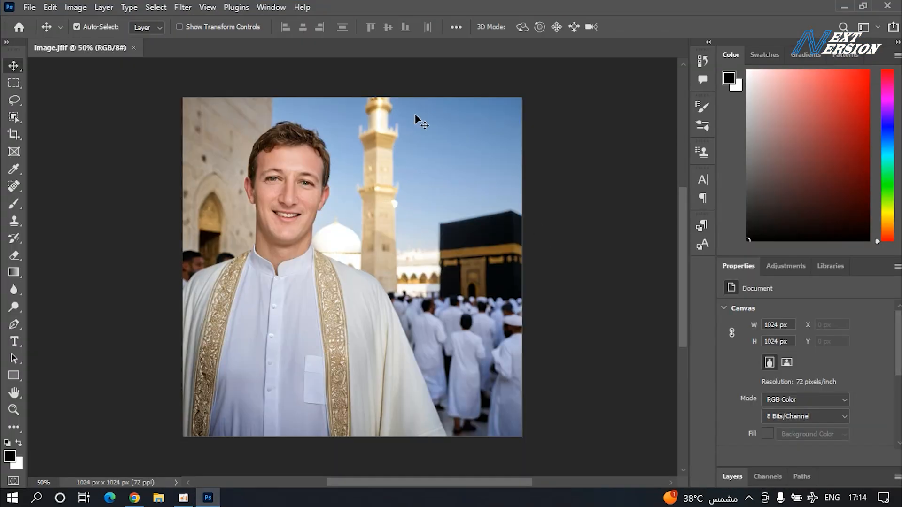
click(208, 498)
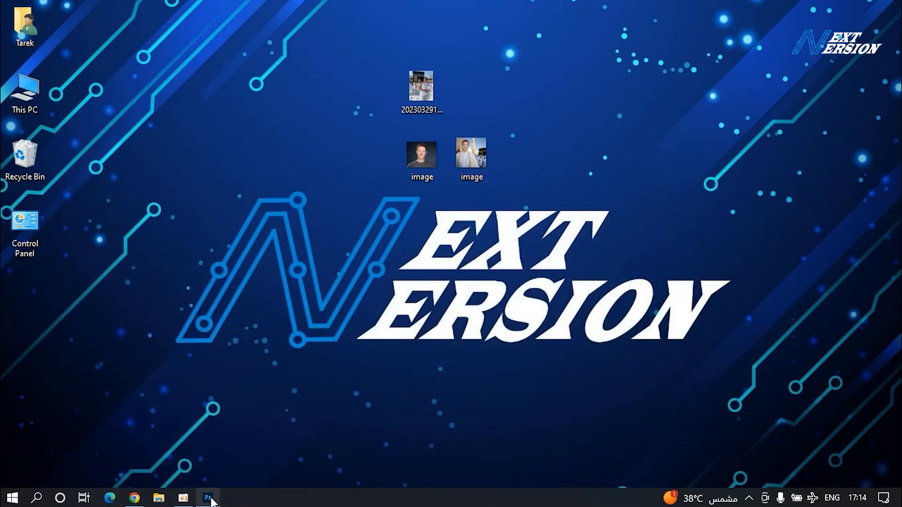
drag(380, 182, 296, 386)
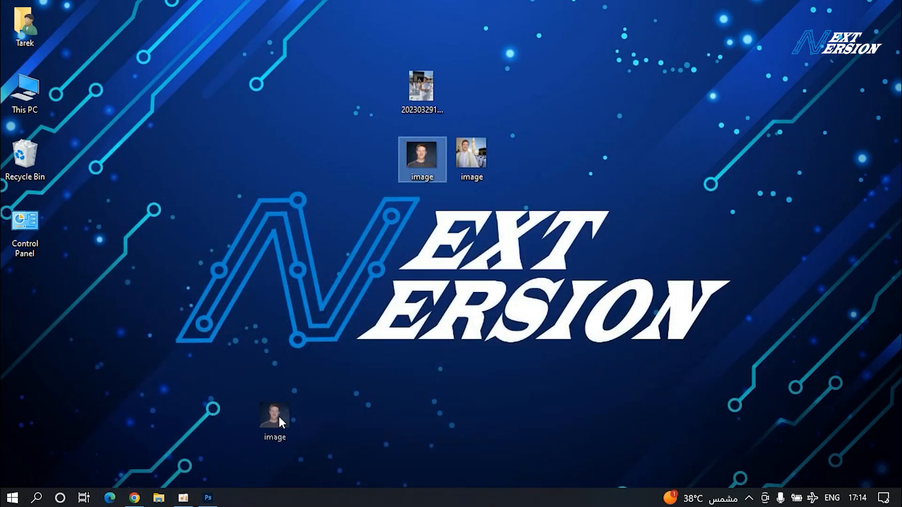
drag(214, 489, 324, 45)
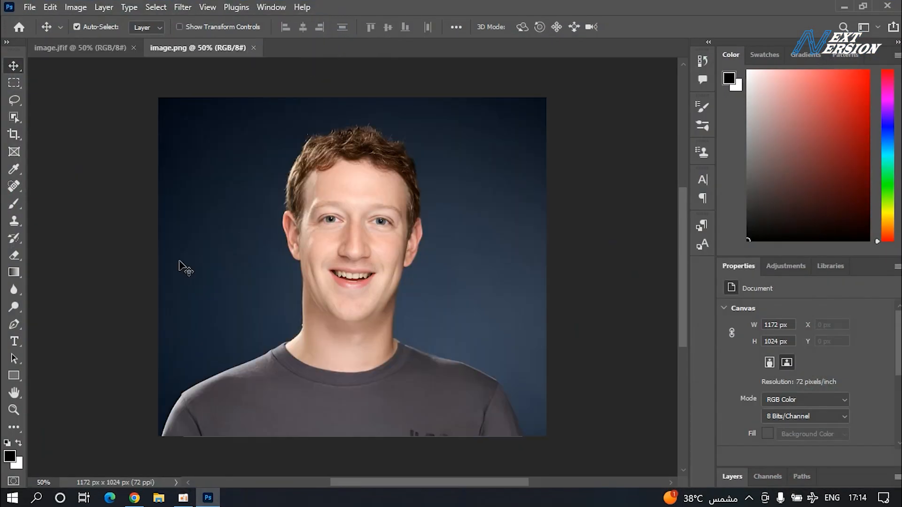
Step: Trace a closed Pen tool path around the portrait's face, from the forehead down to the chin
click(13, 325)
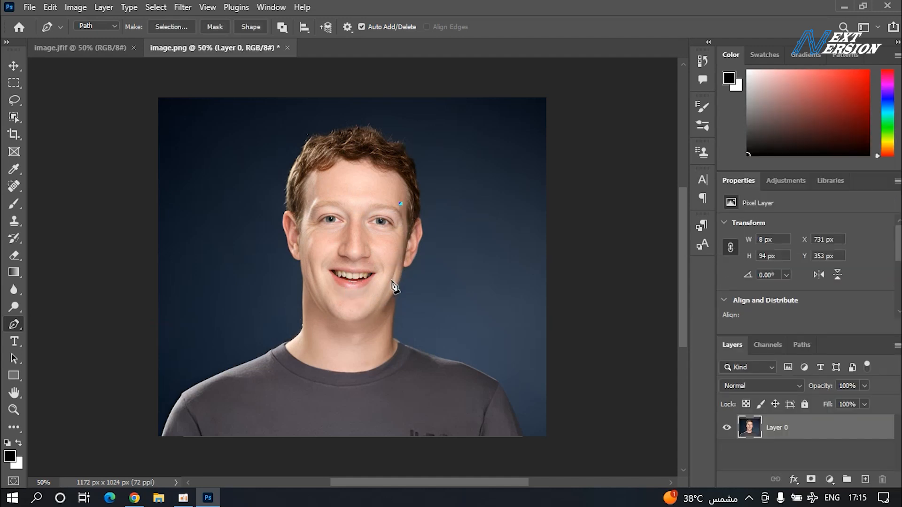
click(390, 282)
click(365, 308)
scroll(329, 310, down, 2)
scroll(303, 305, up, 3)
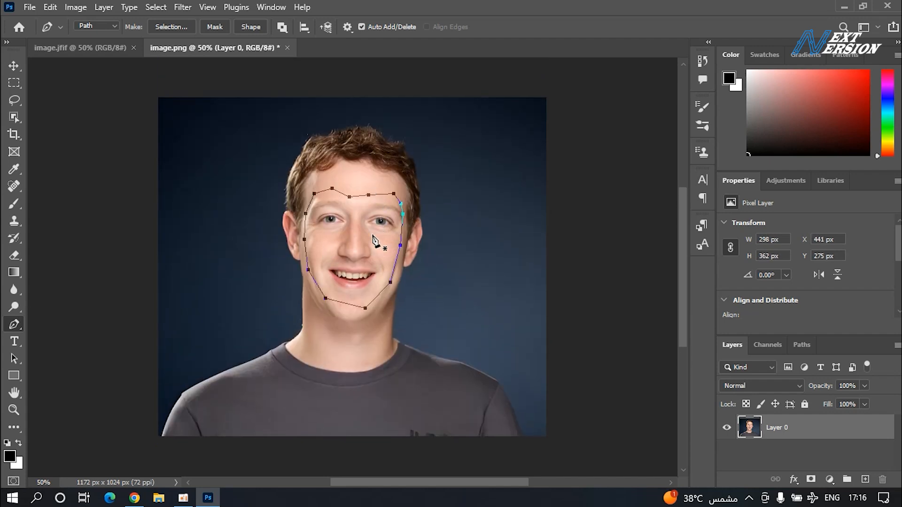
Step: Convert the face path into a new anti-aliased selection with a feather radius of 0 pixels
right_click(355, 235)
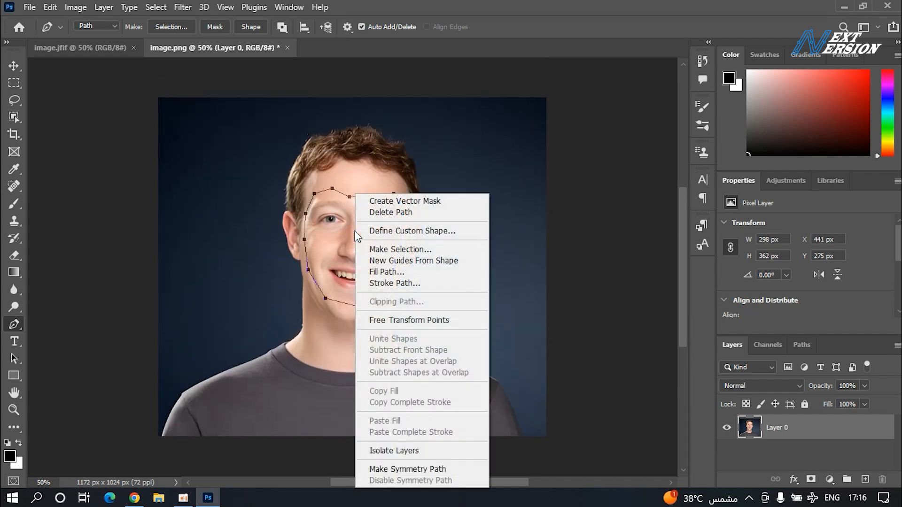
click(428, 253)
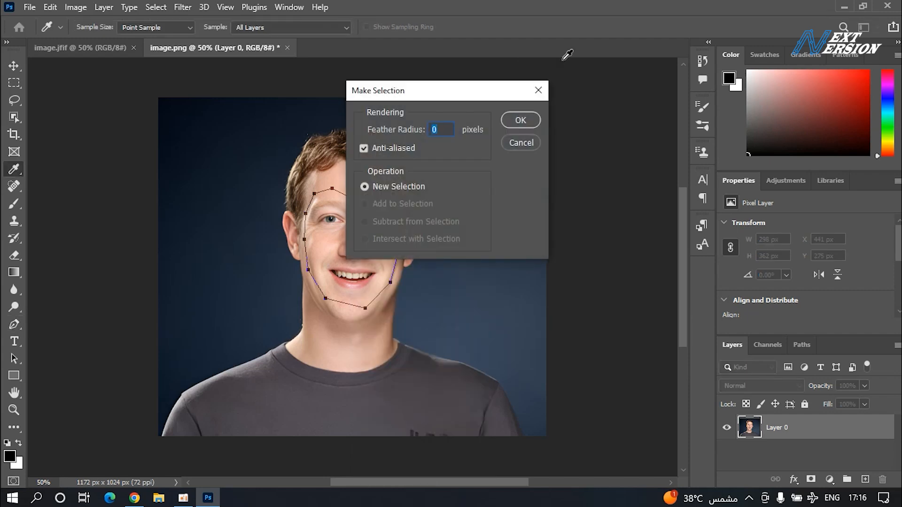
click(521, 121)
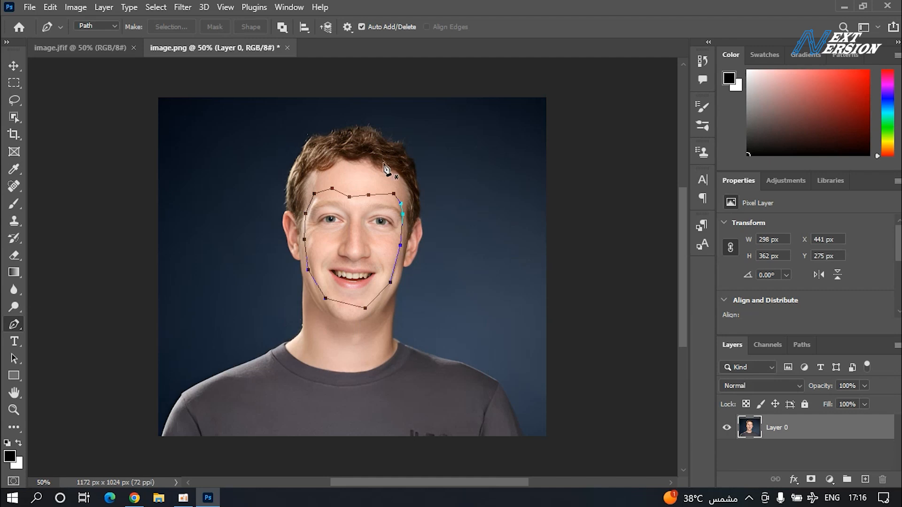
Step: Move the selected face into the image.jfif document and place it over the man's face
scroll(249, 400, up, 2)
scroll(249, 399, down, 1)
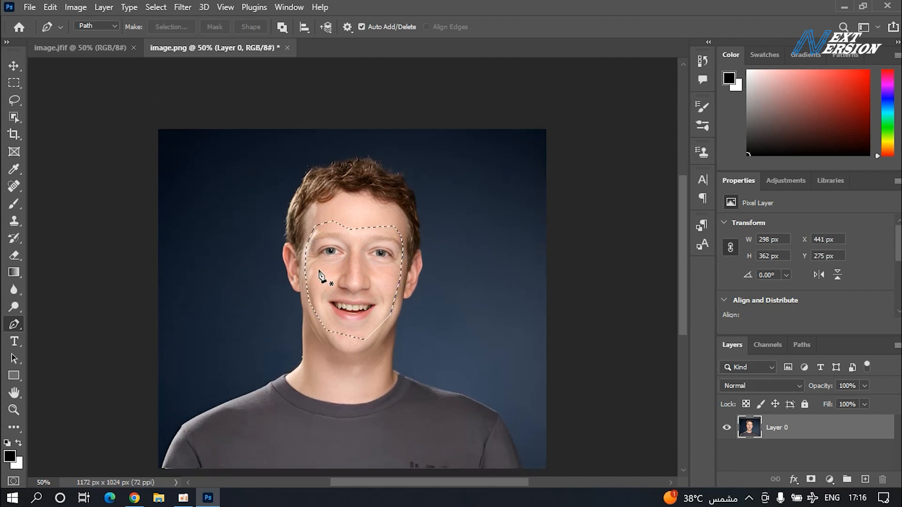
key(v)
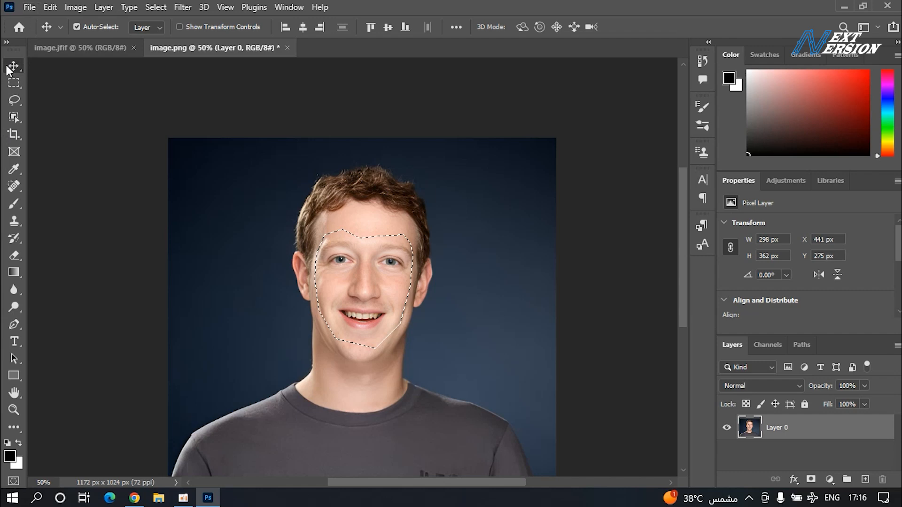
drag(360, 282, 320, 236)
drag(348, 264, 309, 220)
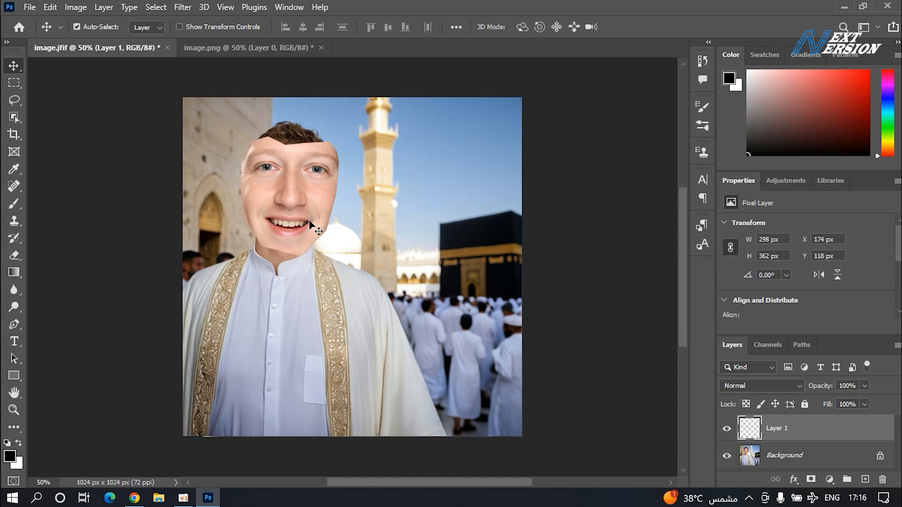
Step: Unlock the background layer and set the face layer's opacity to 40%
click(880, 462)
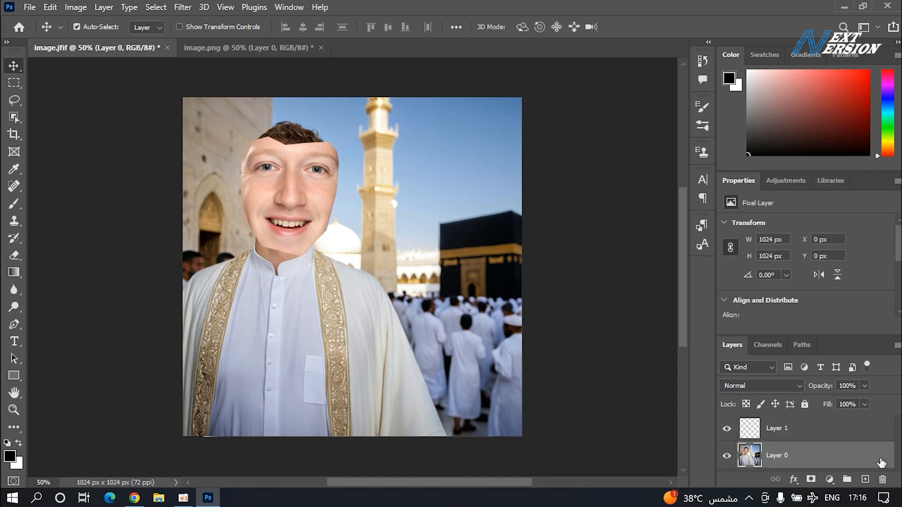
click(842, 429)
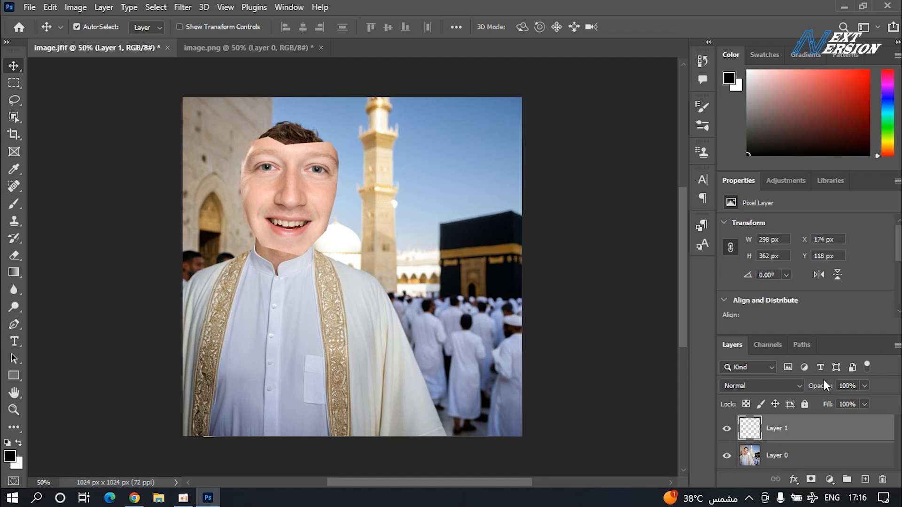
drag(826, 390, 786, 393)
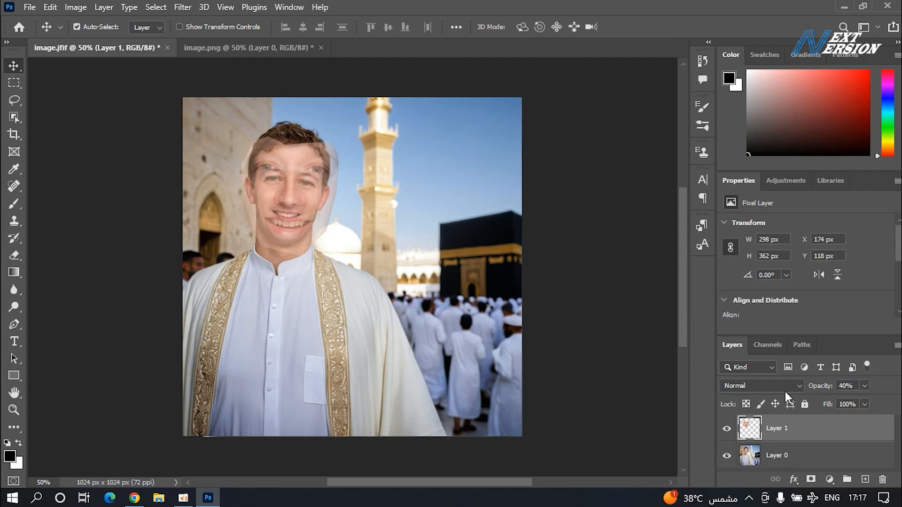
Step: Scale the face layer down to about 190 by 232 px and align its eyes and mouth with the man's face
key(ctrl+t)
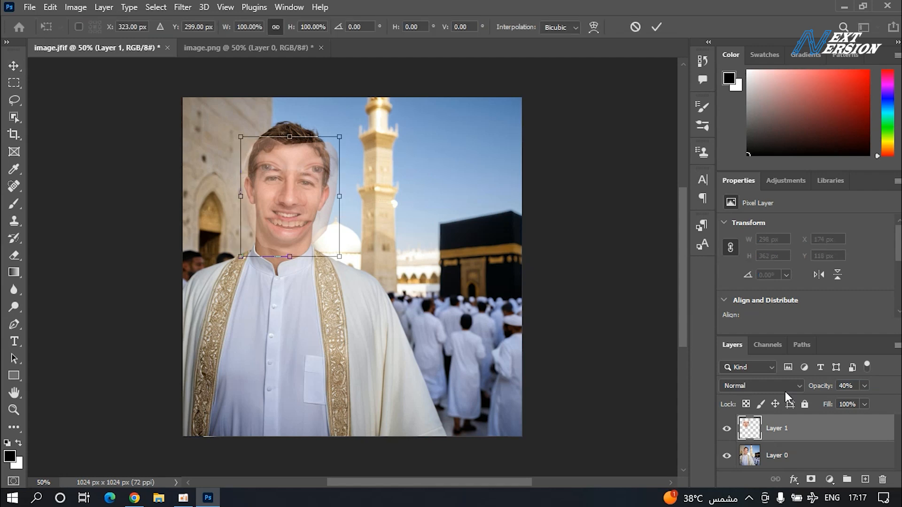
scroll(301, 358, up, 2)
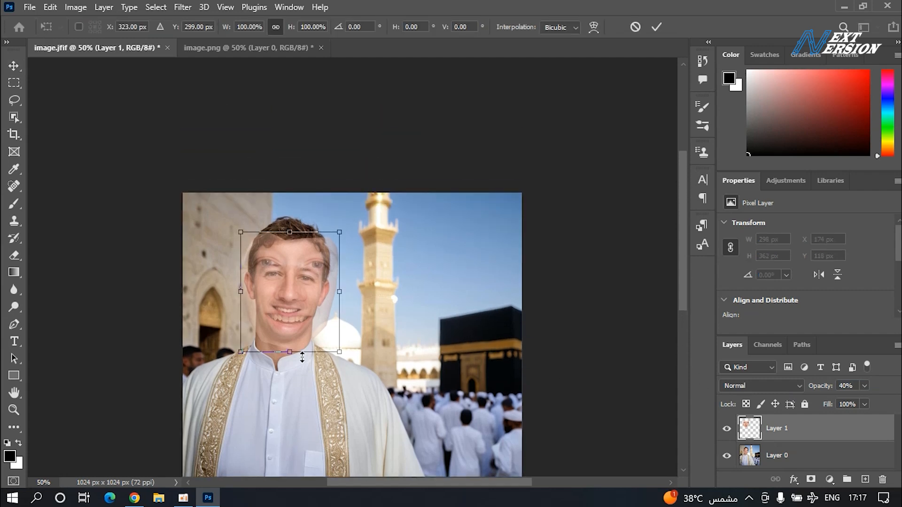
key(ctrl+plus)
key(ctrl+plus)
key(ctrl+plus)
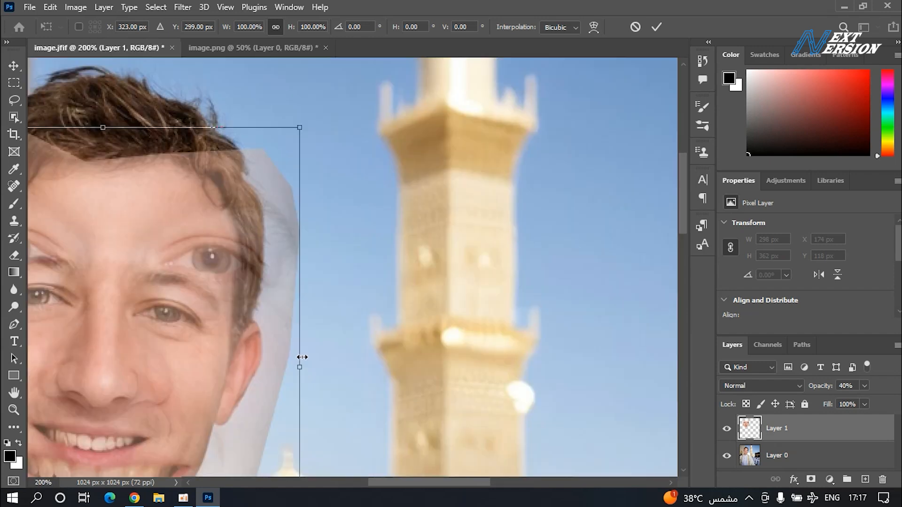
scroll(302, 357, down, 2)
drag(417, 482, 372, 493)
drag(532, 240, 387, 240)
drag(180, 238, 249, 250)
drag(295, 447, 283, 446)
mouse_move(374, 324)
mouse_down()
mouse_move(365, 327)
mouse_move(374, 322)
mouse_up()
key(Return)
Step: Set Layer 1's opacity to 42% and fine-tune the alignment of its face with Free Transform
mouse_move(831, 388)
mouse_down()
mouse_move(855, 391)
mouse_move(836, 396)
mouse_up()
key(ctrl+t)
drag(206, 396, 203, 399)
key(Return)
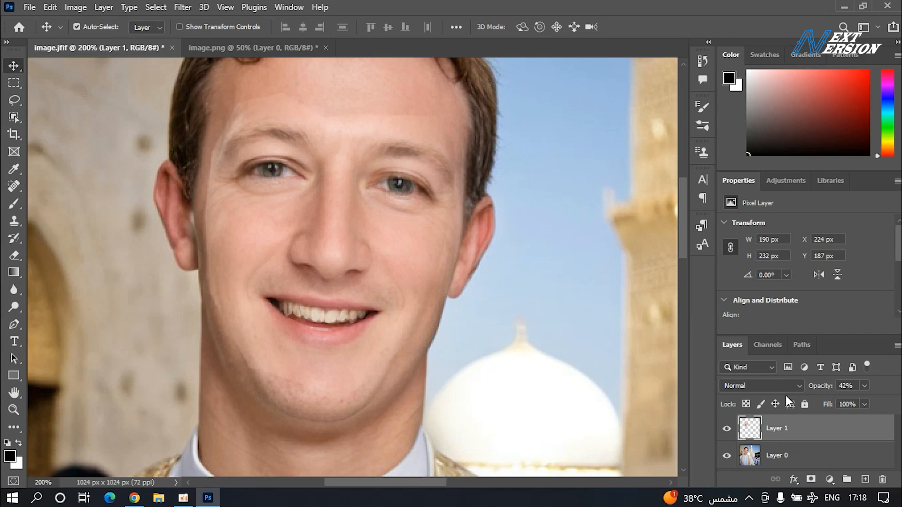
Step: Set Layer 1's opacity to 100%
click(817, 462)
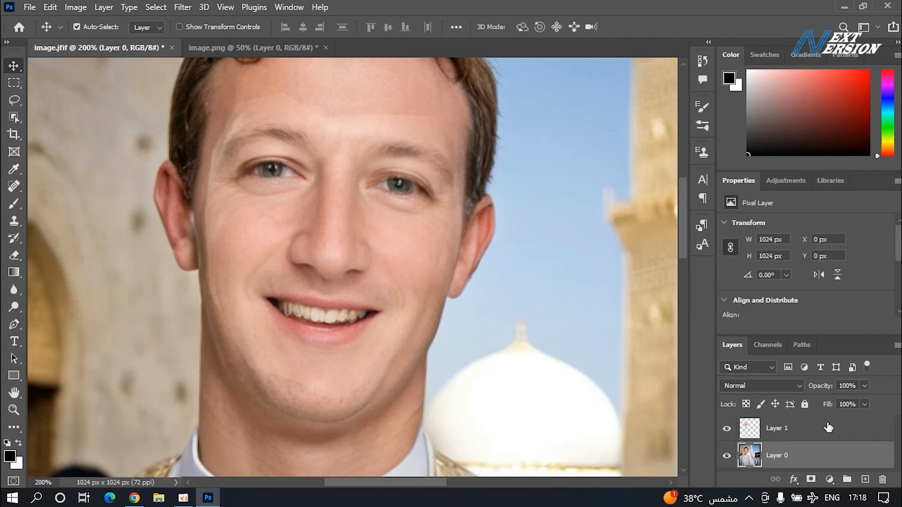
click(829, 425)
drag(821, 388, 872, 389)
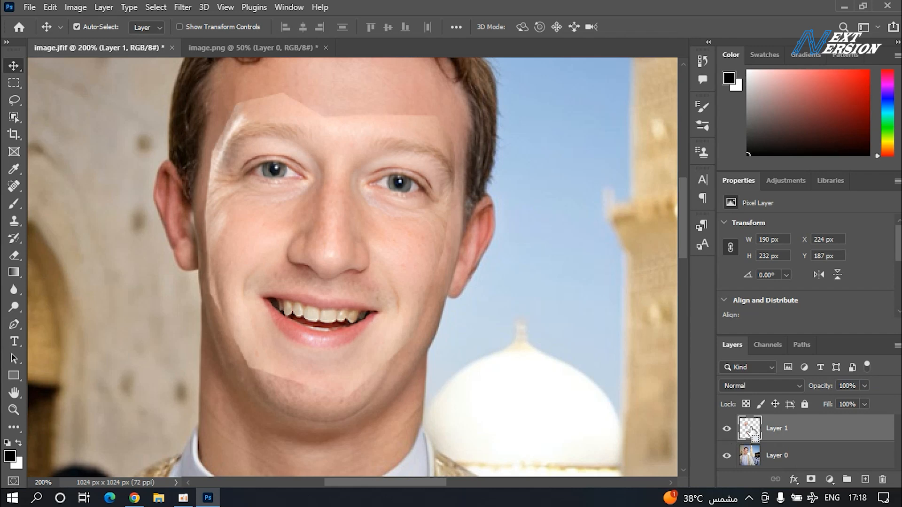
Step: Load the face outline of Layer 1 as a selection and contract it by 5 pixels
ctrl+click(751, 430)
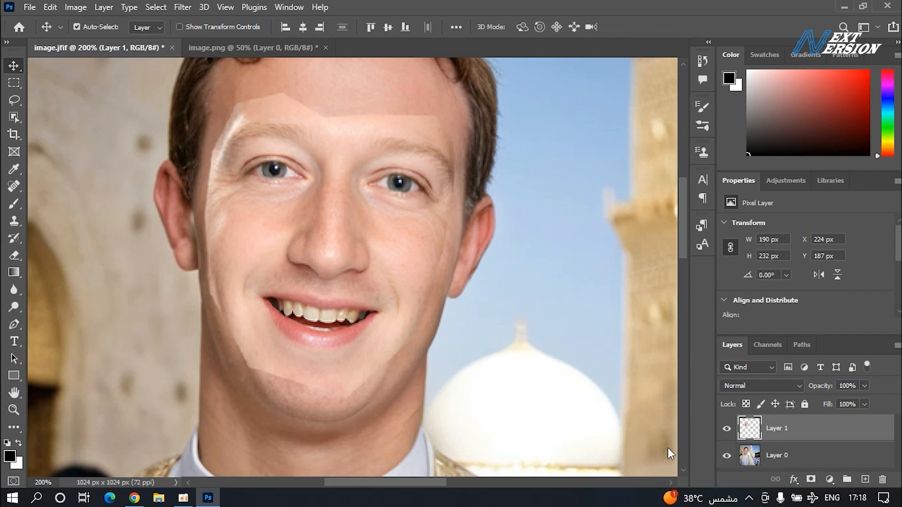
scroll(332, 320, up, 3)
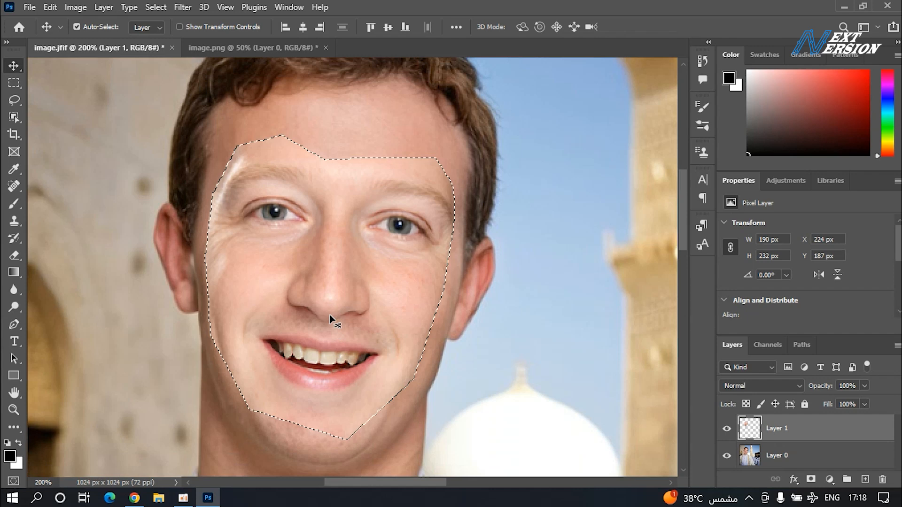
click(157, 7)
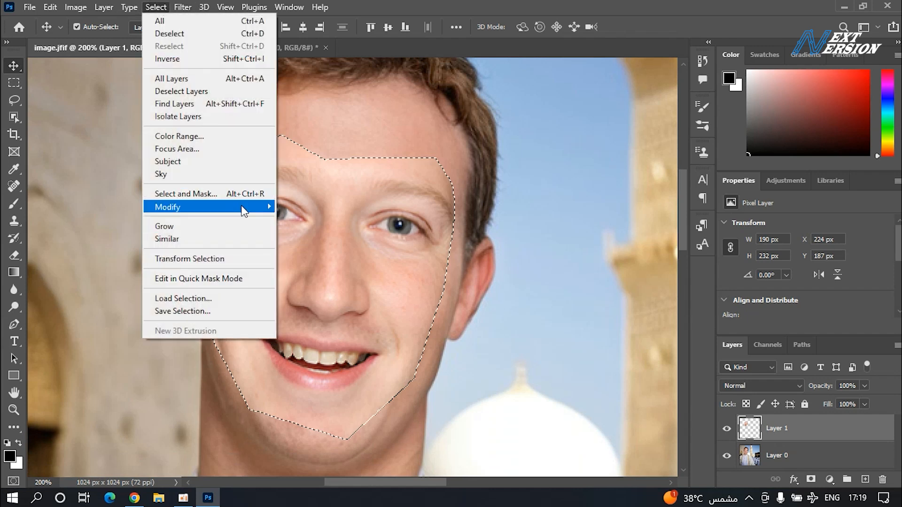
mouse_move(244, 211)
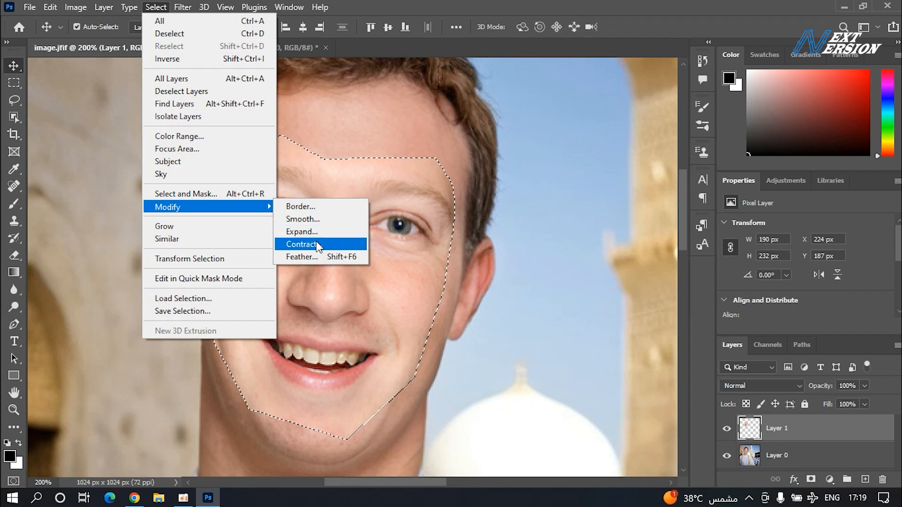
click(330, 241)
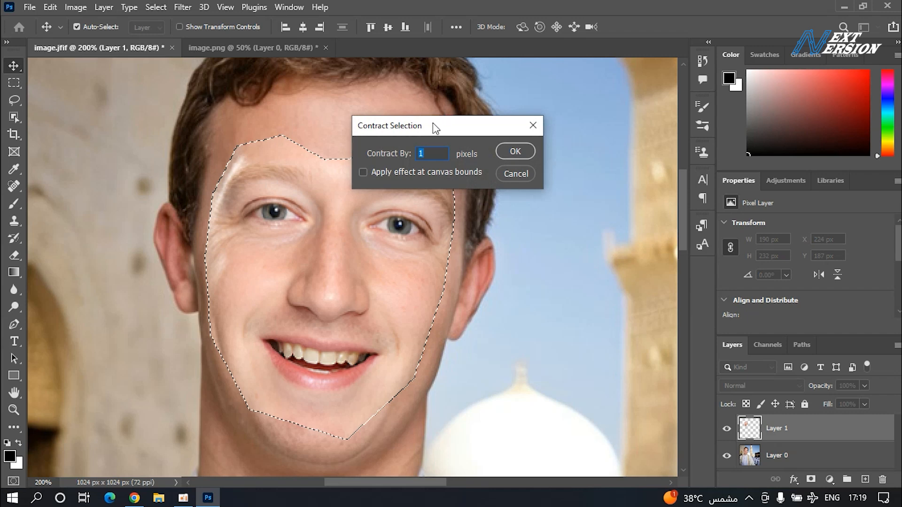
text(5)
click(516, 152)
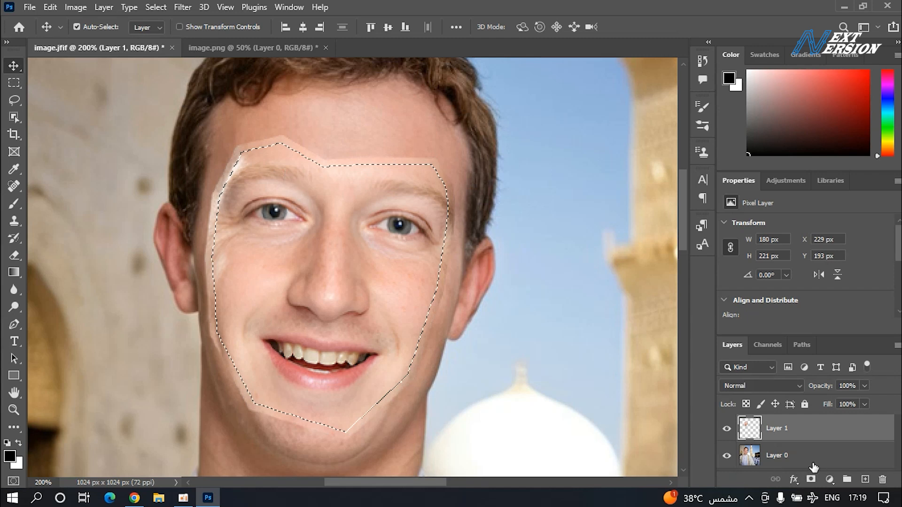
Step: Delete the selected face area from Layer 0, deselect, and check the cutout by briefly hiding Layer 1
click(815, 465)
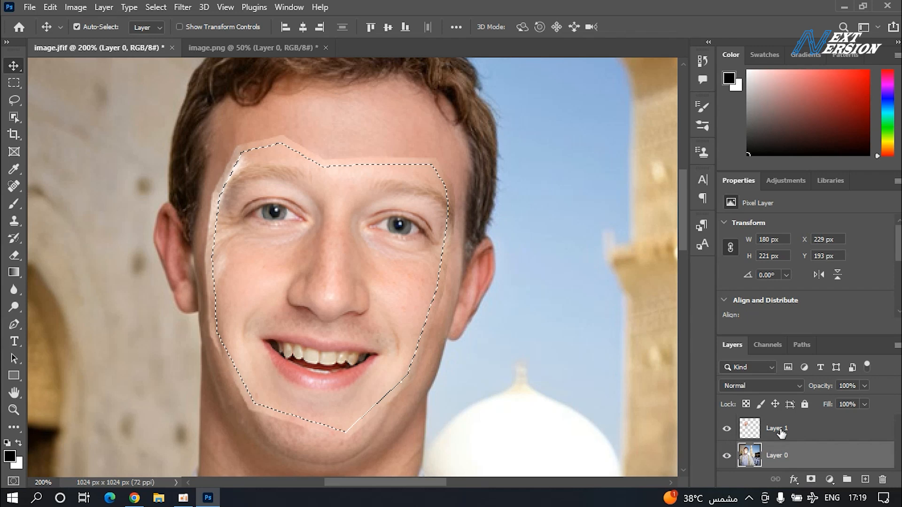
key(ctrl+d)
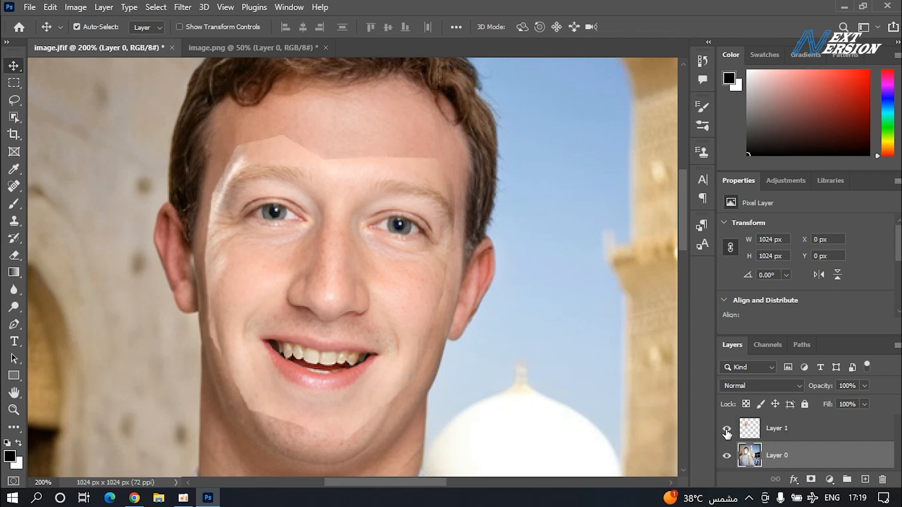
click(726, 429)
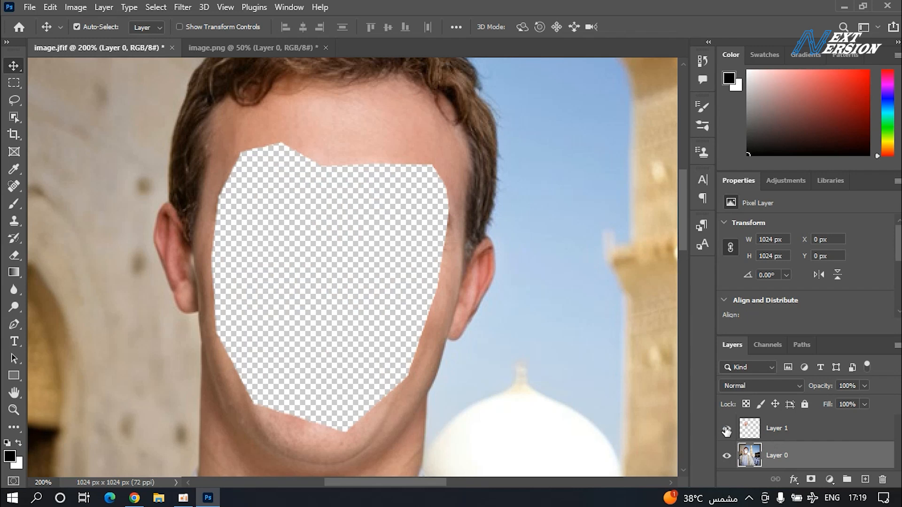
click(727, 430)
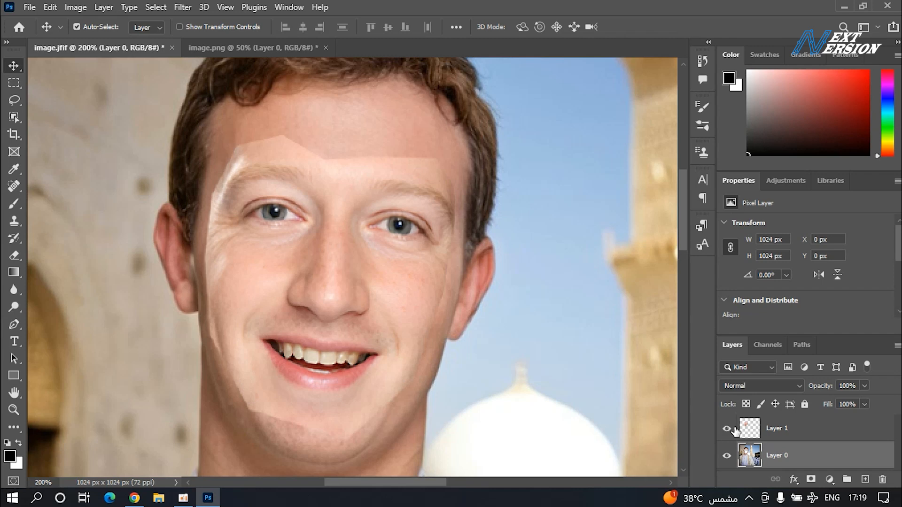
Step: Auto-blend Layer 1 and Layer 0 as Stack Images with Seamless Tones and Colors and Content Aware Fill Transparent Areas enabled
shift+click(830, 435)
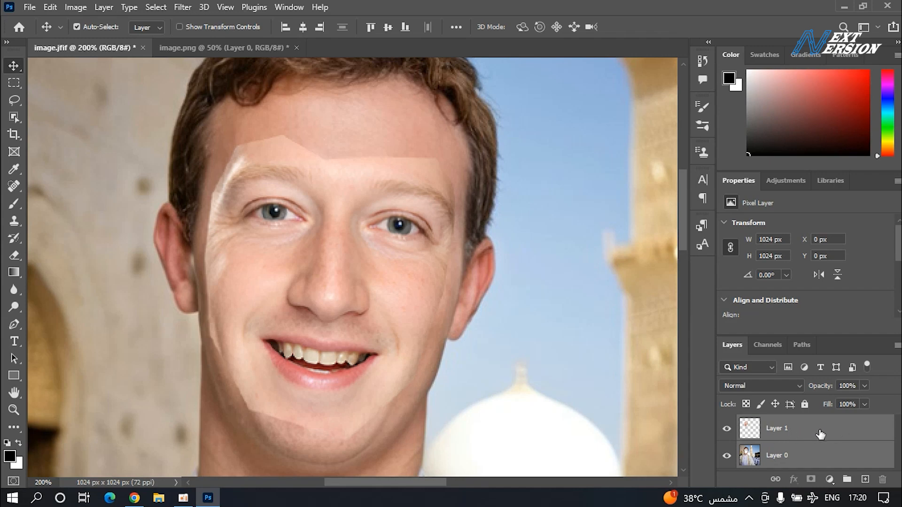
click(50, 8)
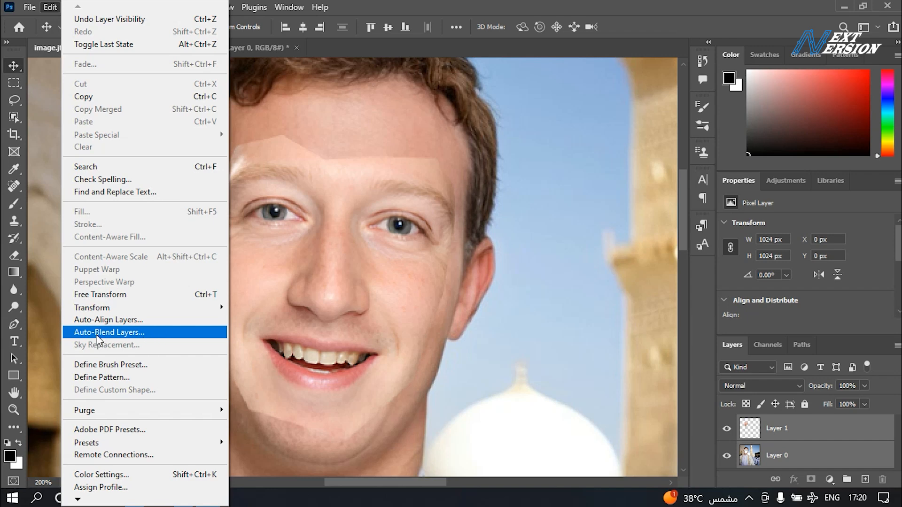
click(121, 334)
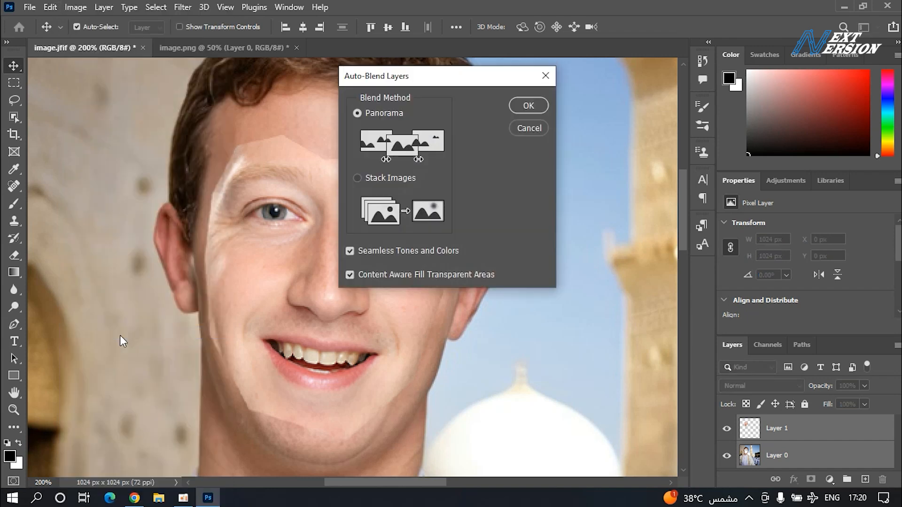
click(357, 179)
click(531, 105)
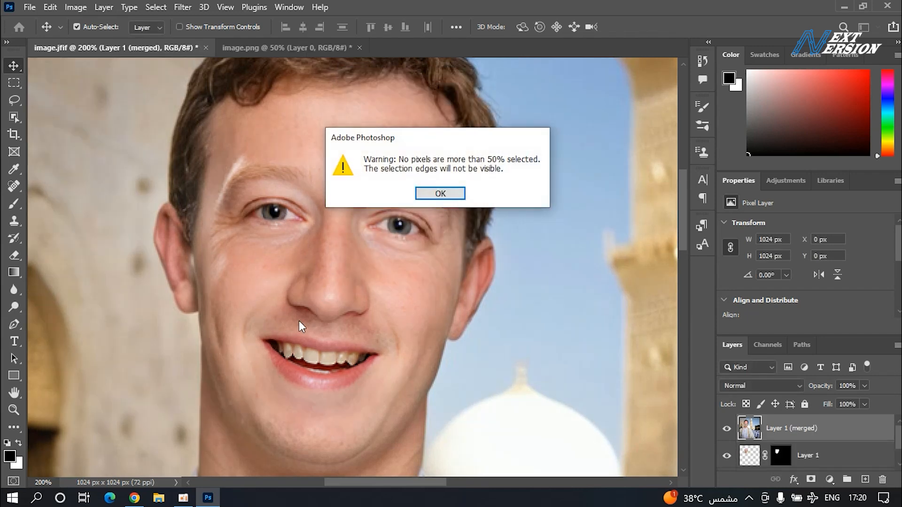
click(440, 194)
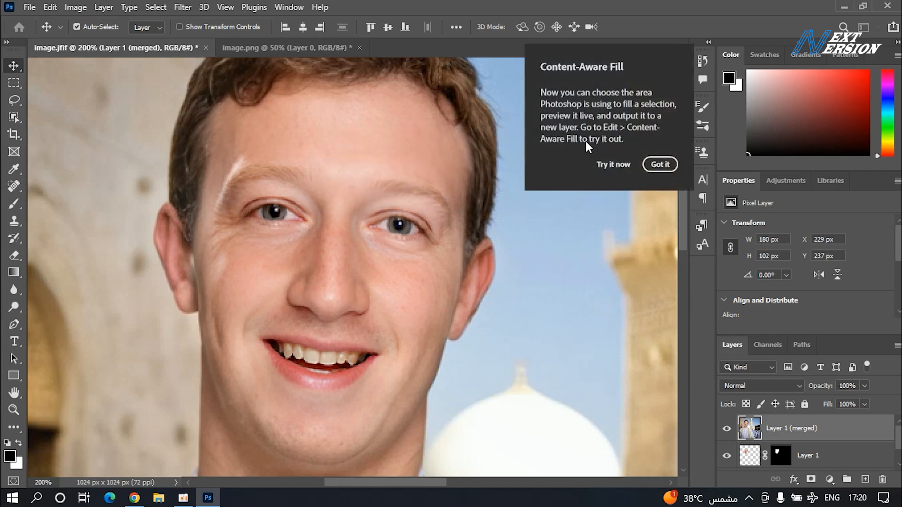
key(ctrl+minus)
key(ctrl+minus)
key(ctrl+minus)
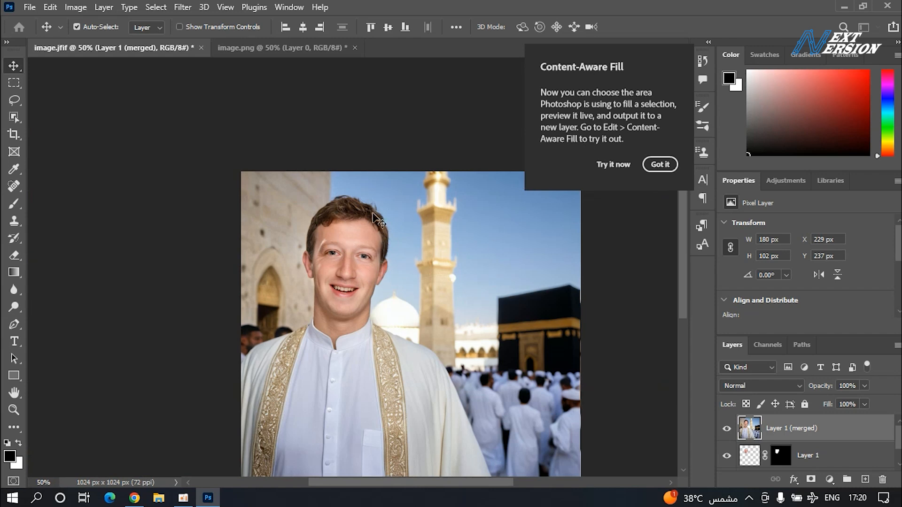
scroll(484, 354, down, 2)
scroll(483, 351, up, 1)
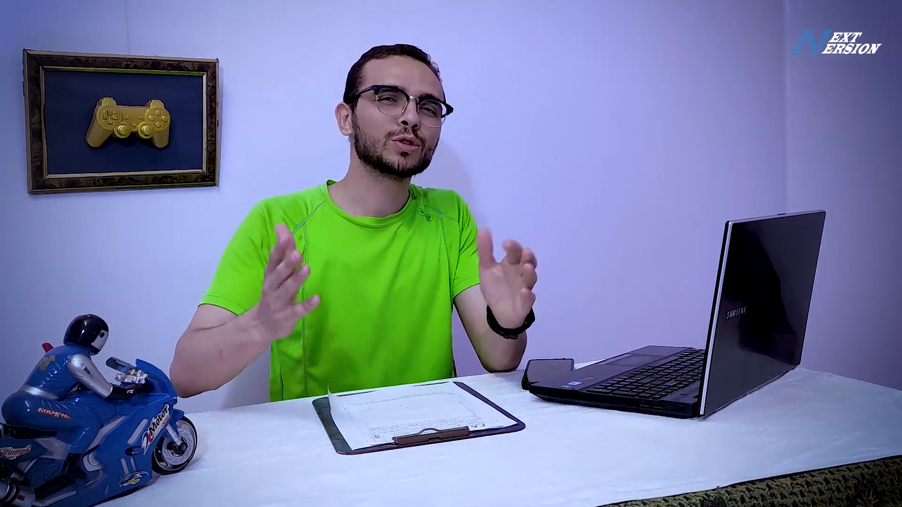